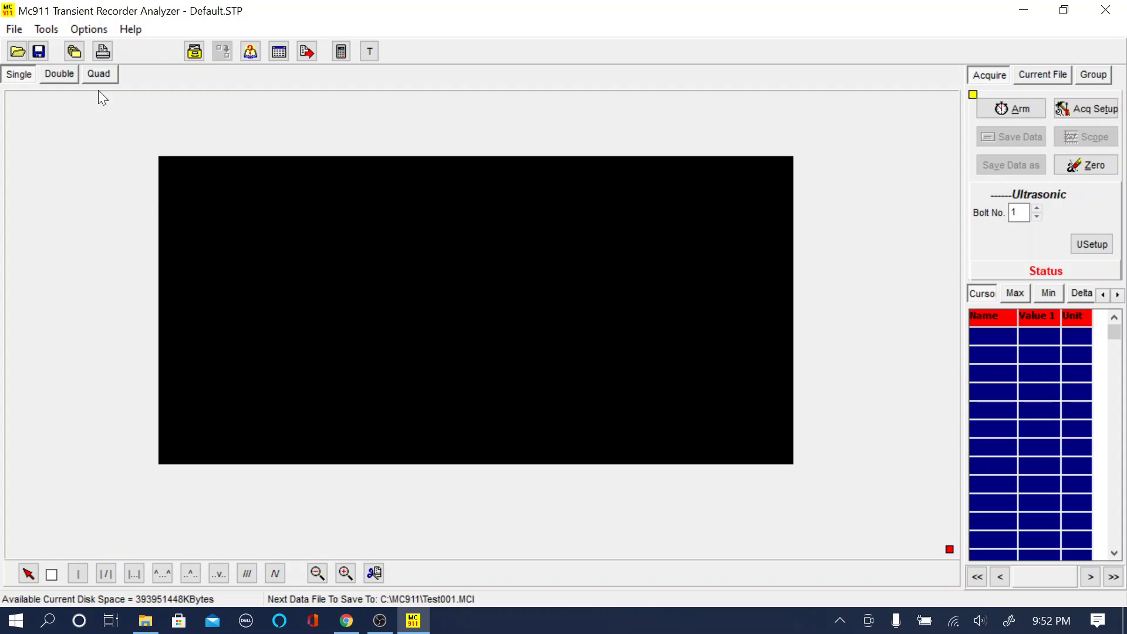
- Open the file selection for processing and browse to the C:\MC911\Data folder
click(195, 53)
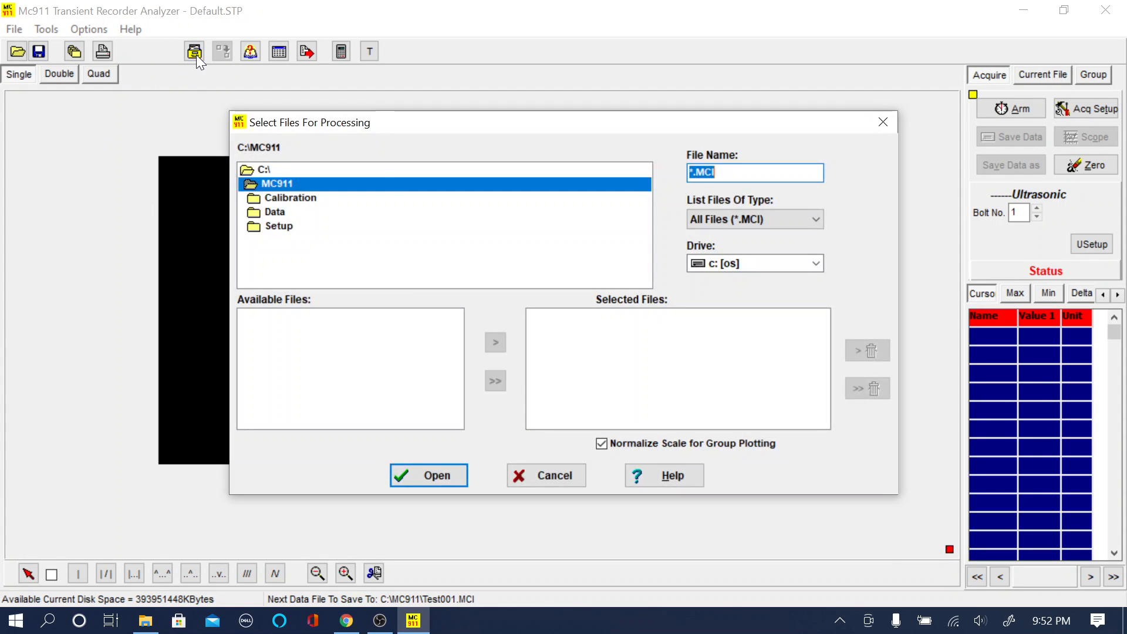
click(276, 215)
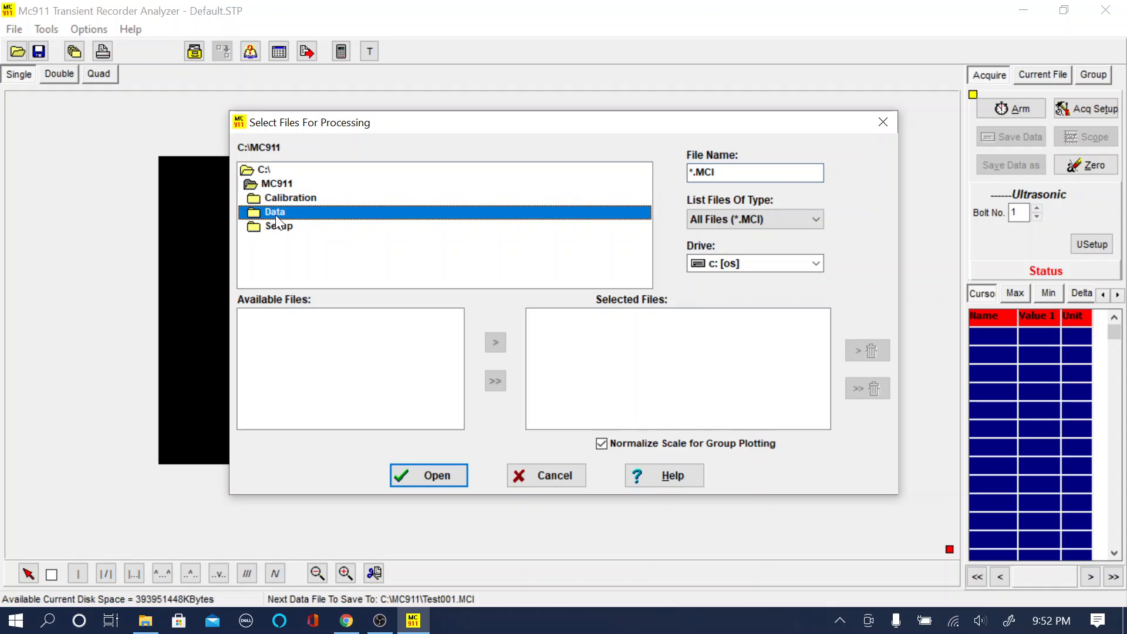
double_click(276, 215)
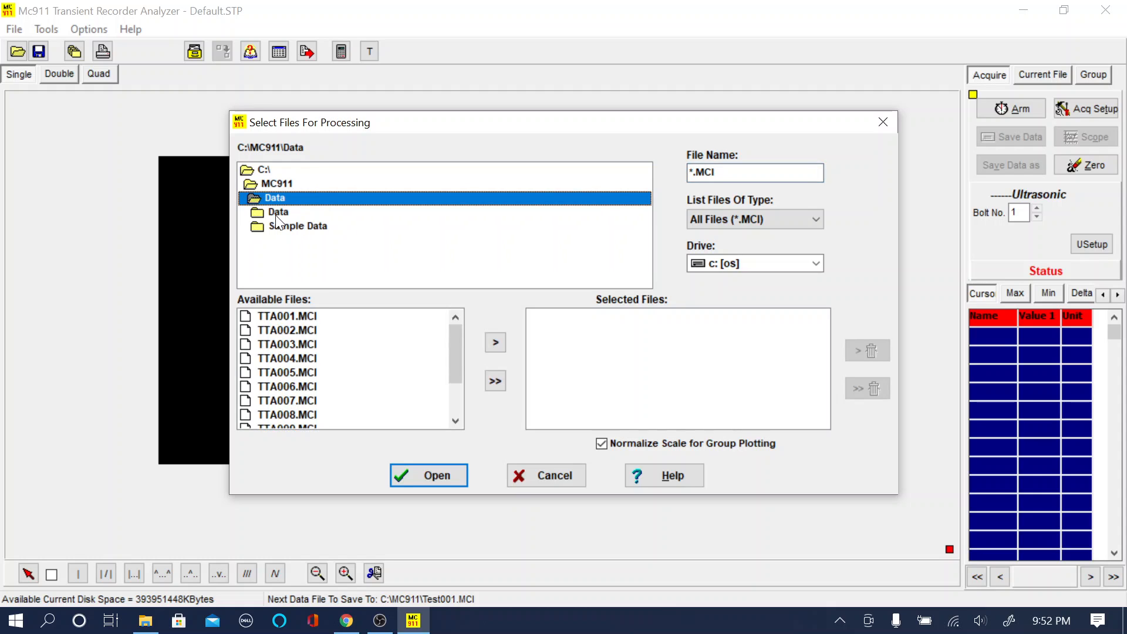
mouse_move(457, 367)
mouse_down()
mouse_move(456, 401)
mouse_move(453, 371)
mouse_up()
- Try adding all available files, removing TTA003.MCI and TTA007.MCI individually, and clearing the whole selection
click(502, 383)
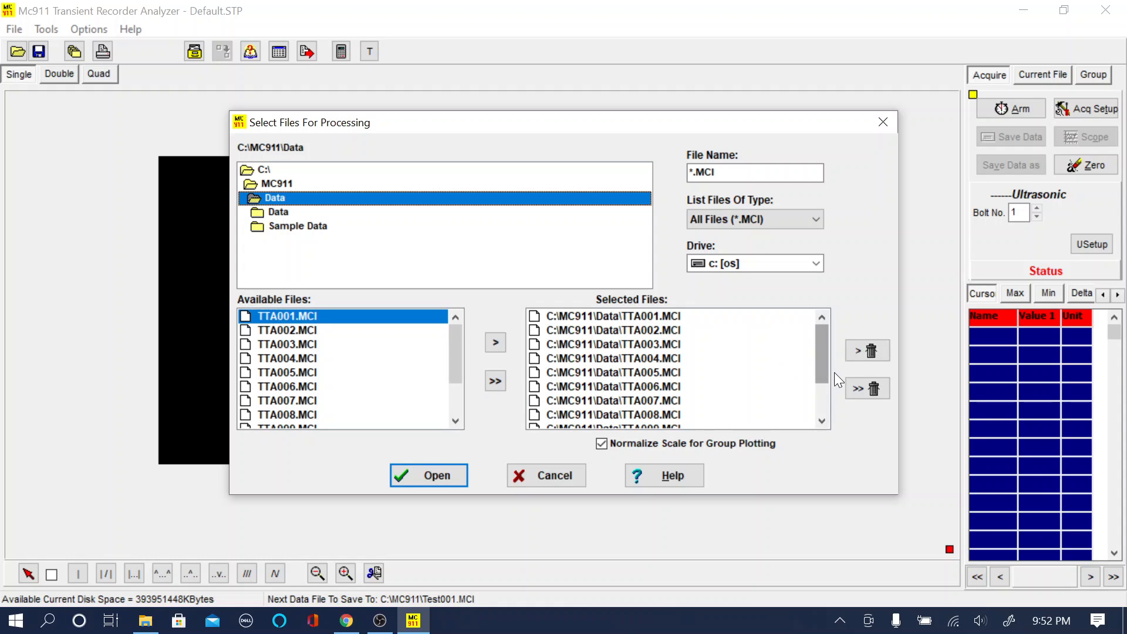
click(678, 344)
click(857, 353)
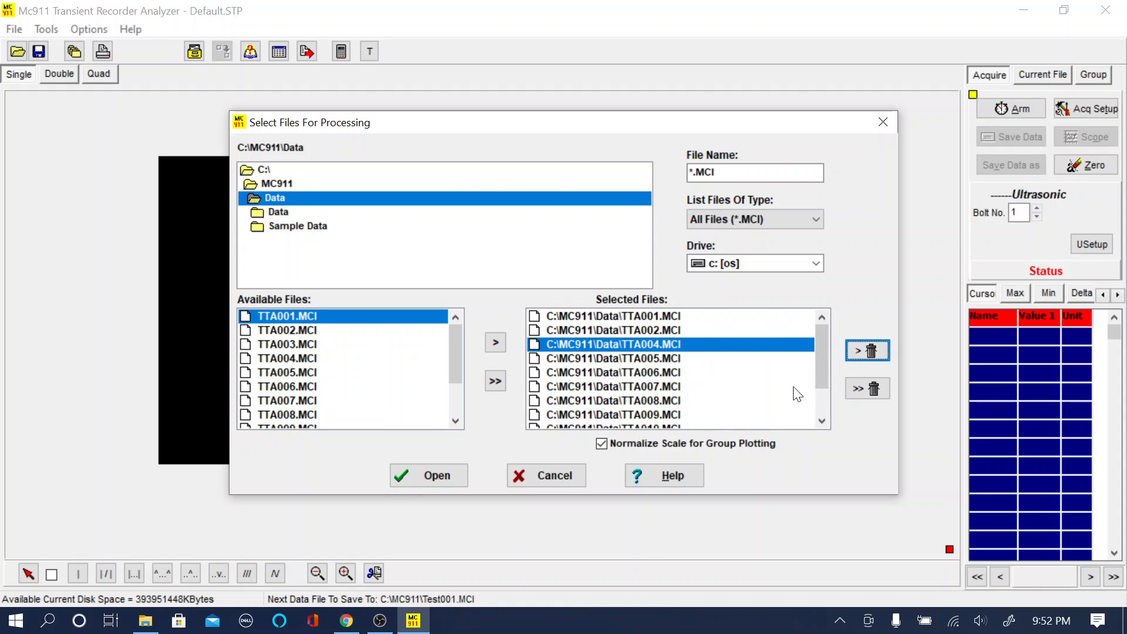
click(625, 386)
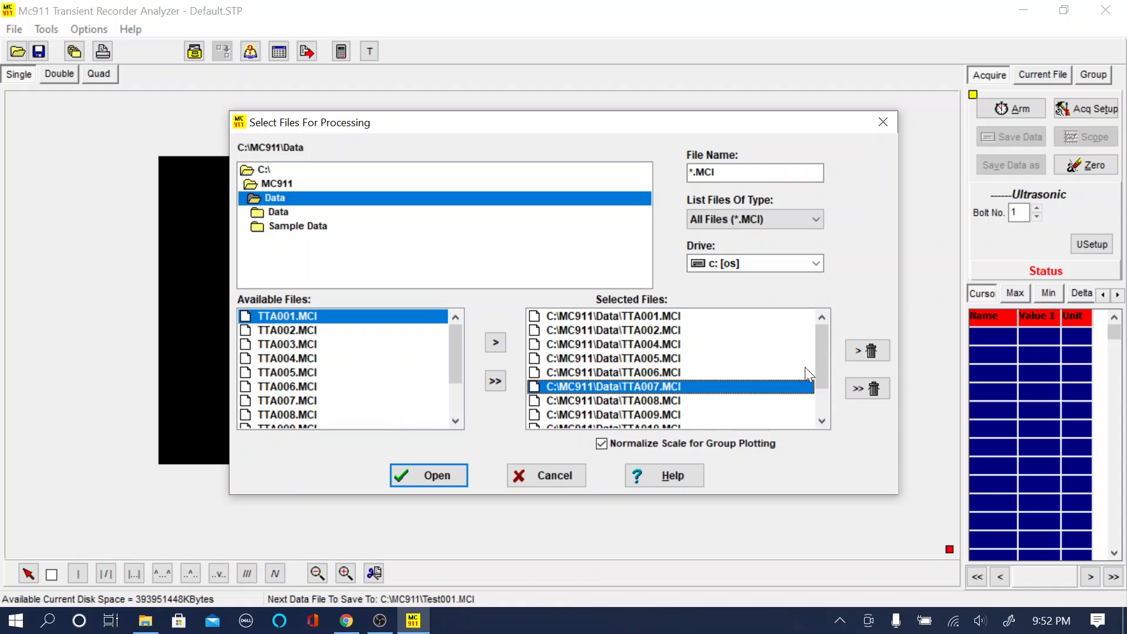
click(871, 351)
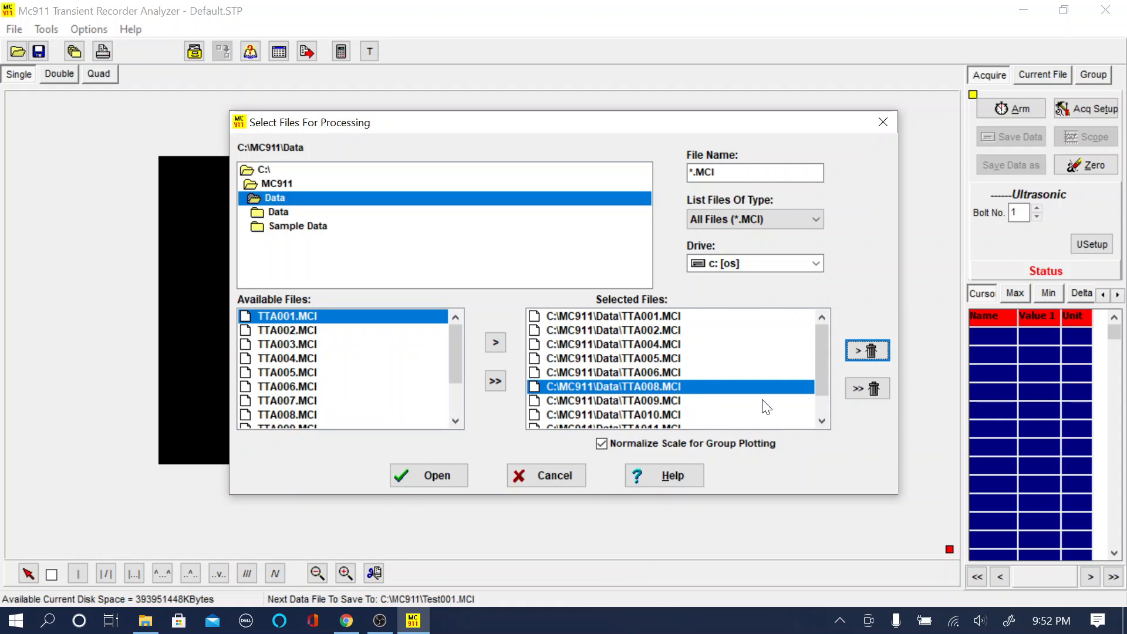
click(859, 389)
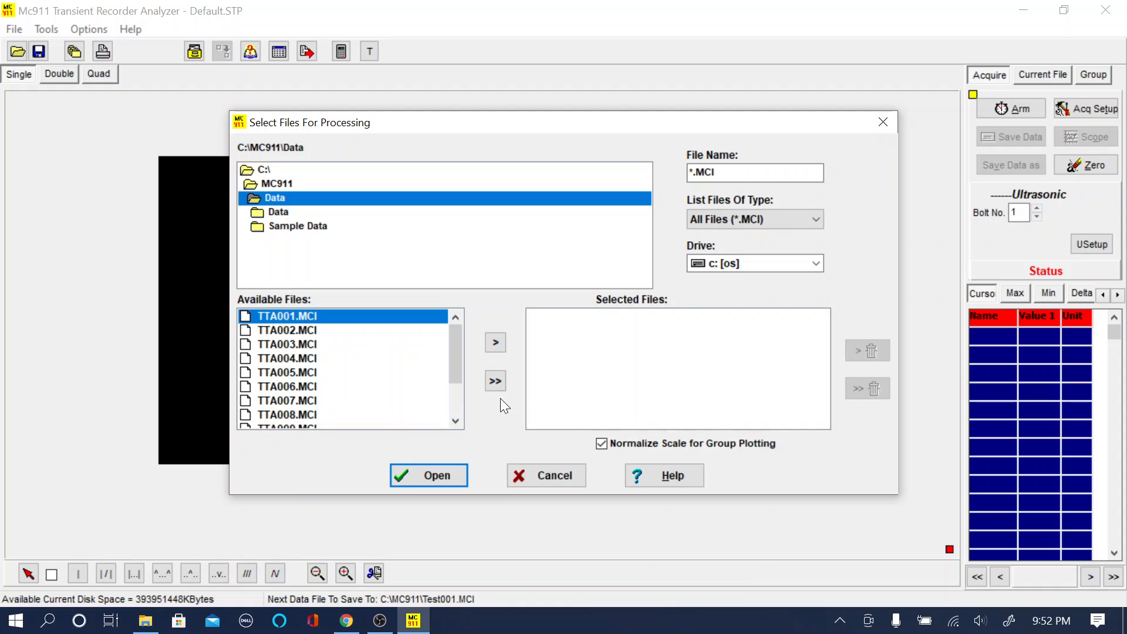
- Add all available MCI files from the Data folder to the selection and open them
click(492, 383)
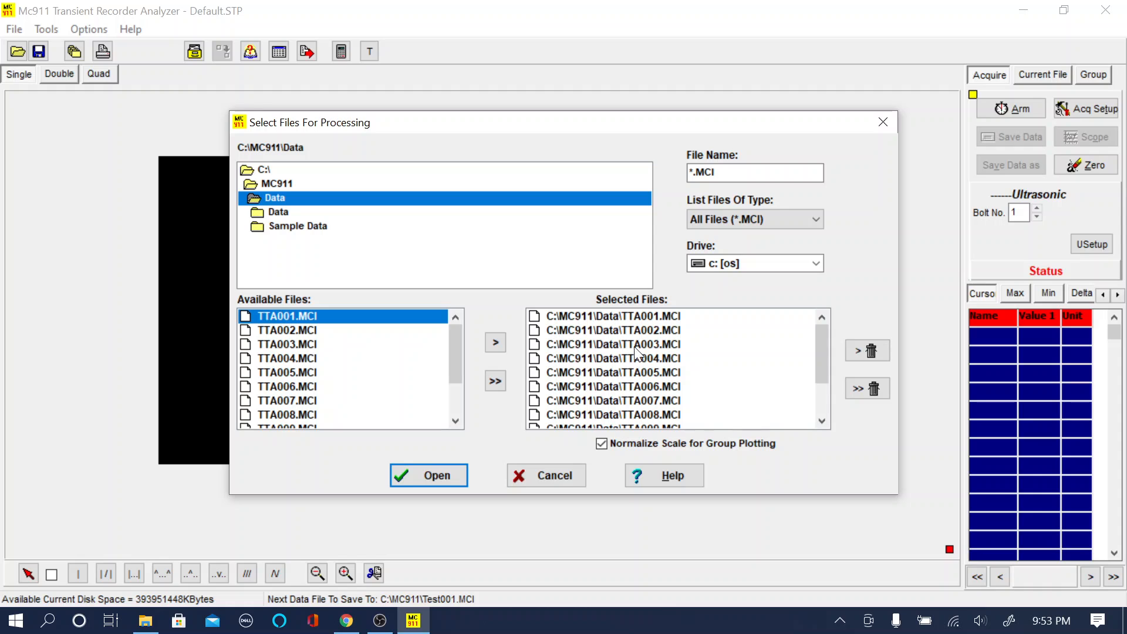
click(443, 477)
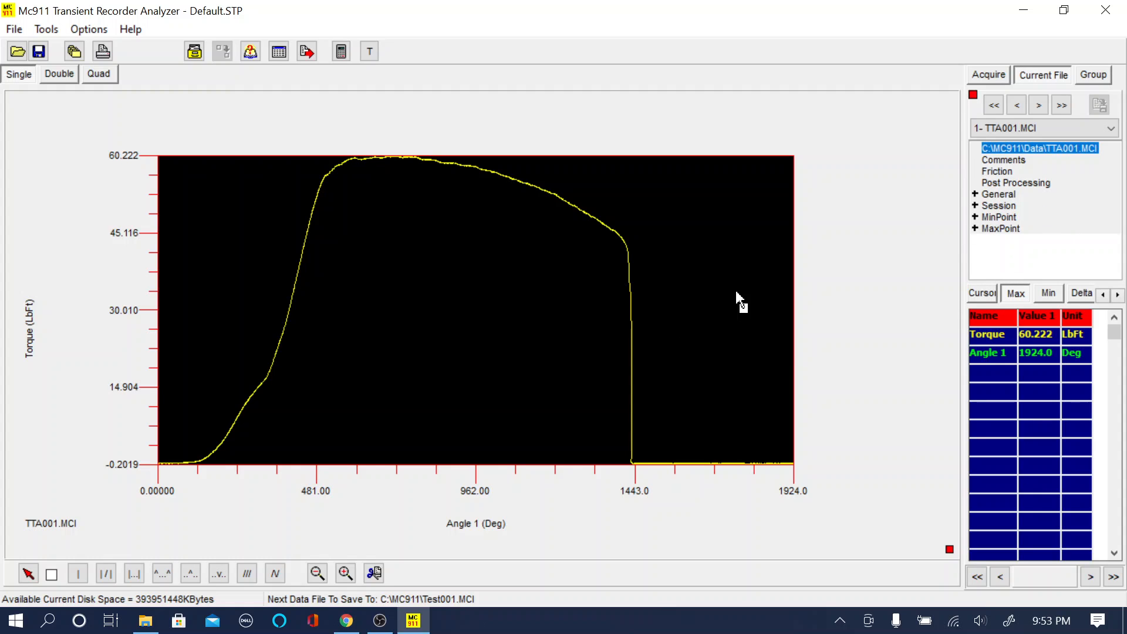
- Page forward through the loaded files up to TTA012.MCI to examine each torque-angle curve
click(1037, 106)
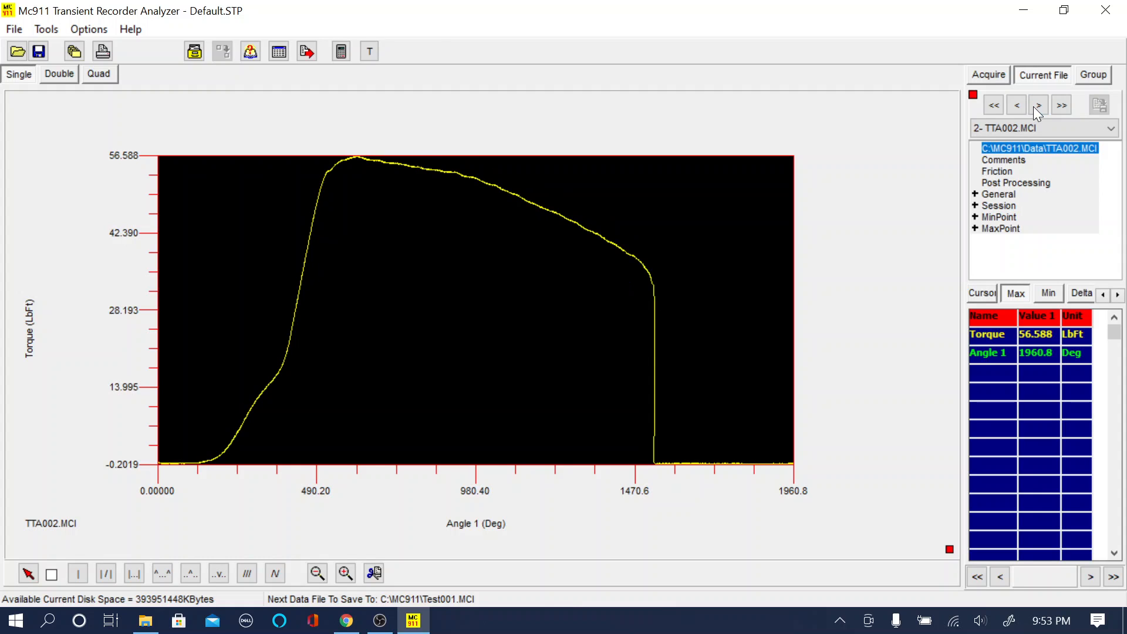
click(1037, 106)
click(1035, 107)
click(1035, 107)
click(1034, 107)
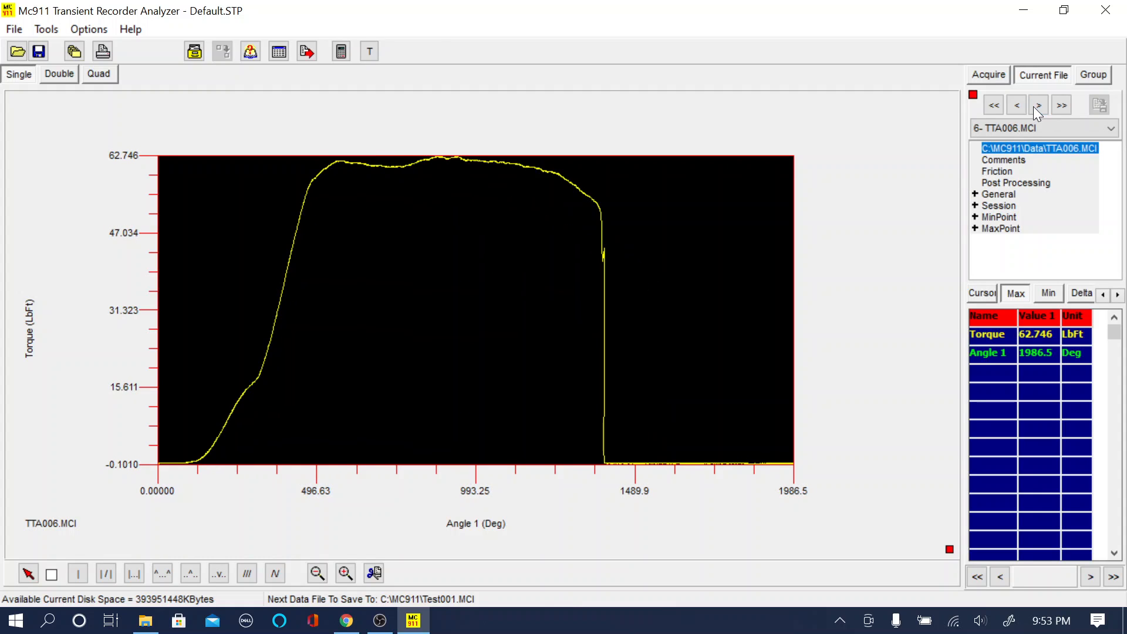
click(1034, 106)
click(1035, 107)
click(1035, 107)
click(1037, 106)
click(1037, 106)
click(1037, 106)
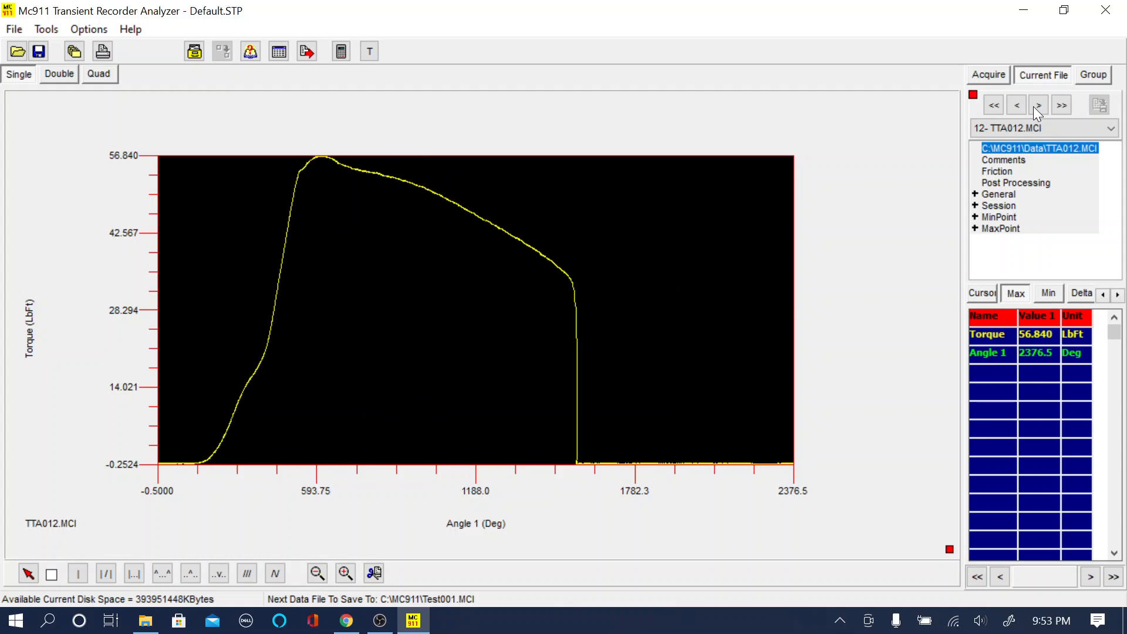
- Page back through the loaded files to TTA001.MCI
click(1022, 105)
click(1022, 106)
click(1022, 106)
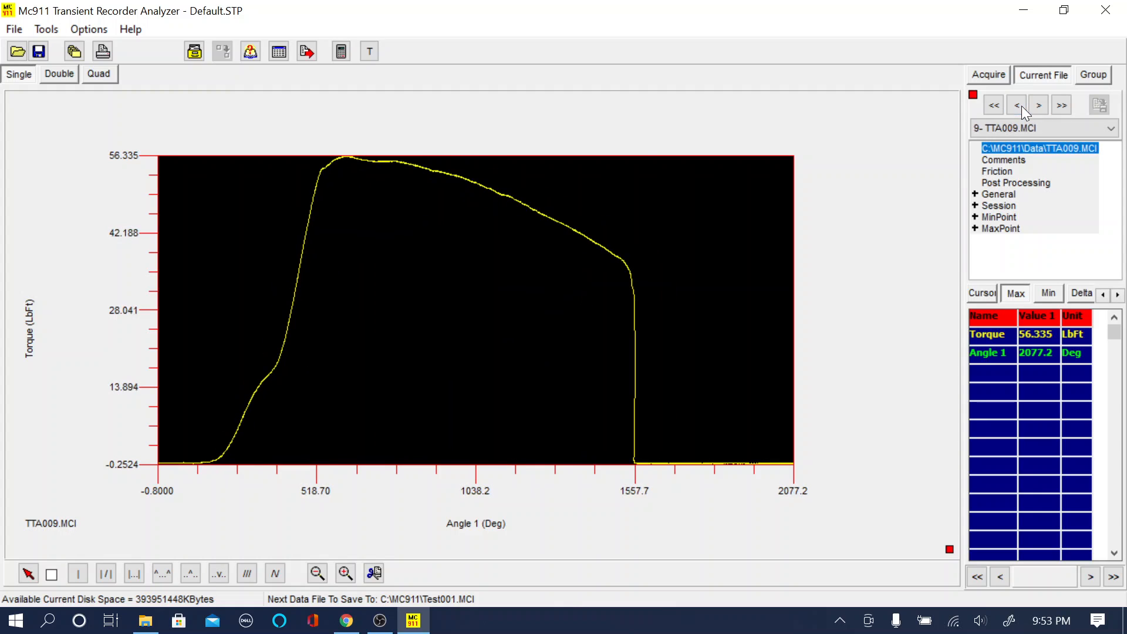
click(1022, 106)
click(1022, 105)
click(1022, 106)
click(1022, 106)
click(1021, 106)
click(1022, 106)
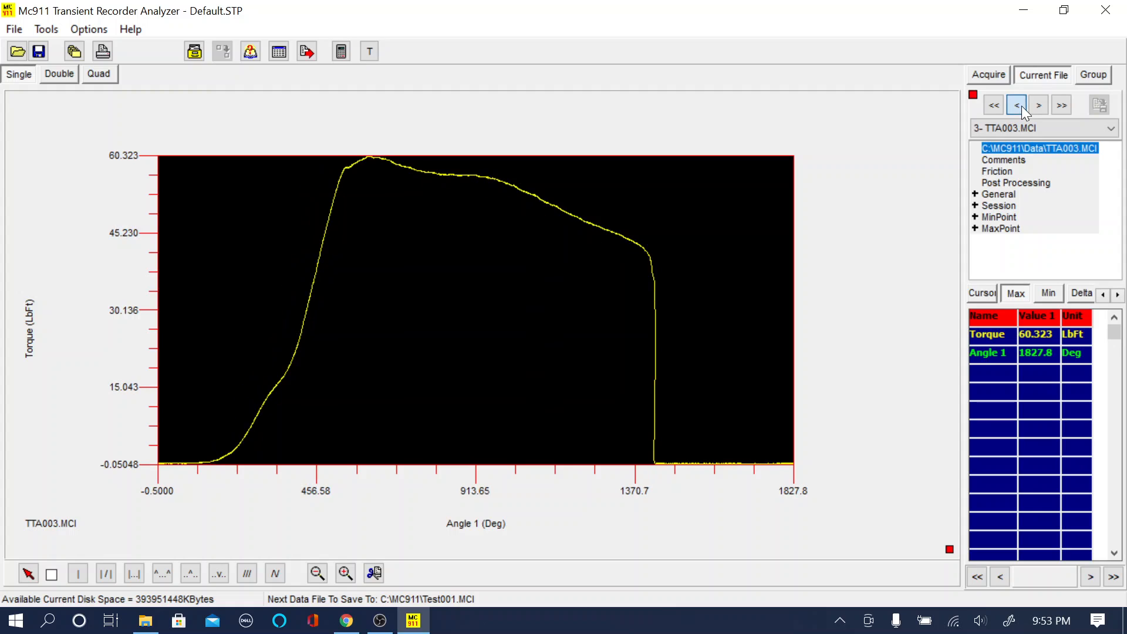
click(1021, 106)
click(1022, 106)
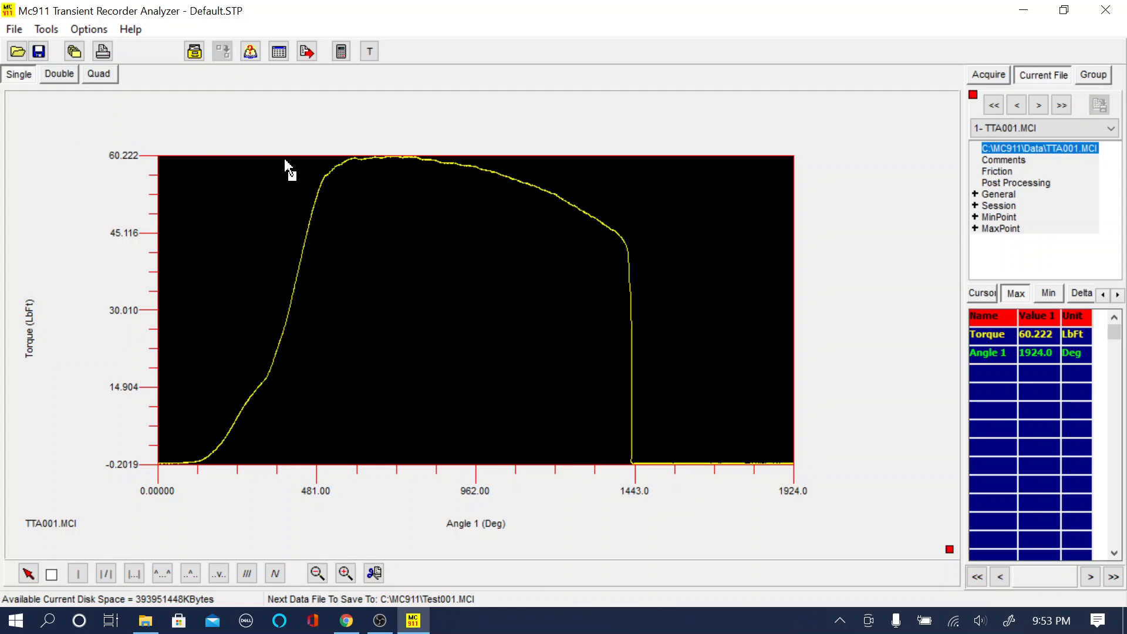
- View the curve in the double and quad graph layouts and return to the single layout
click(50, 71)
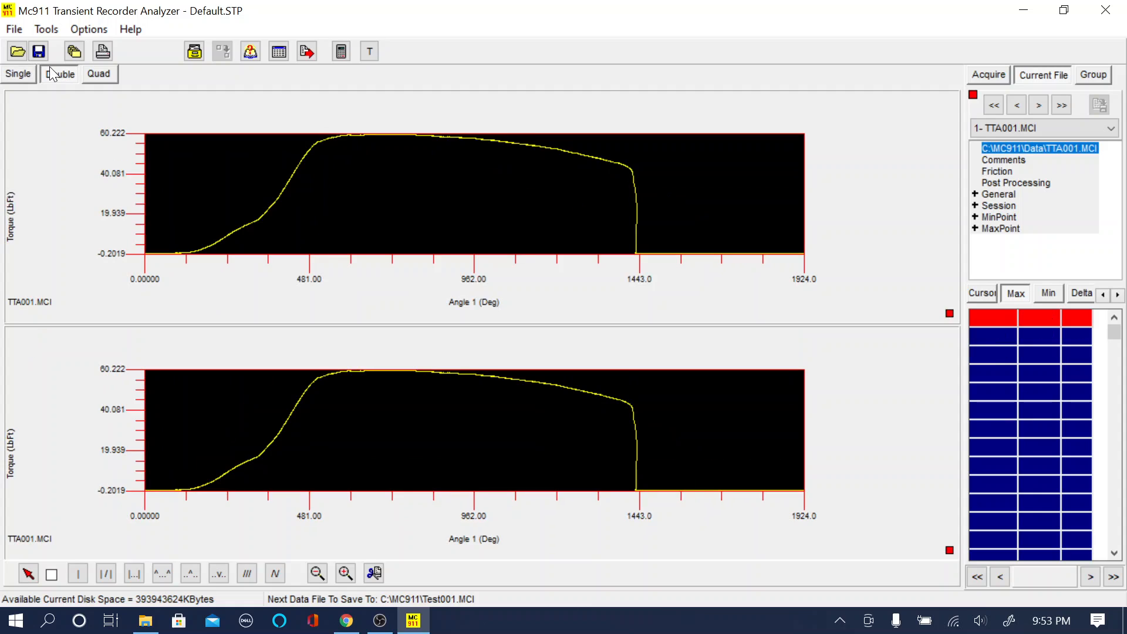
click(98, 76)
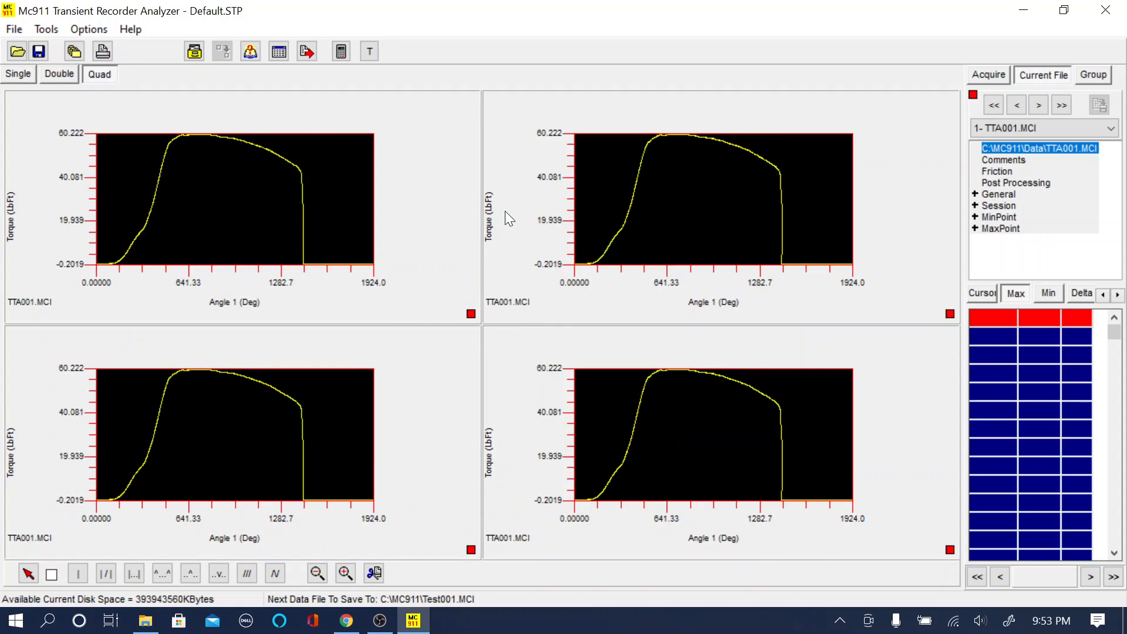
click(20, 76)
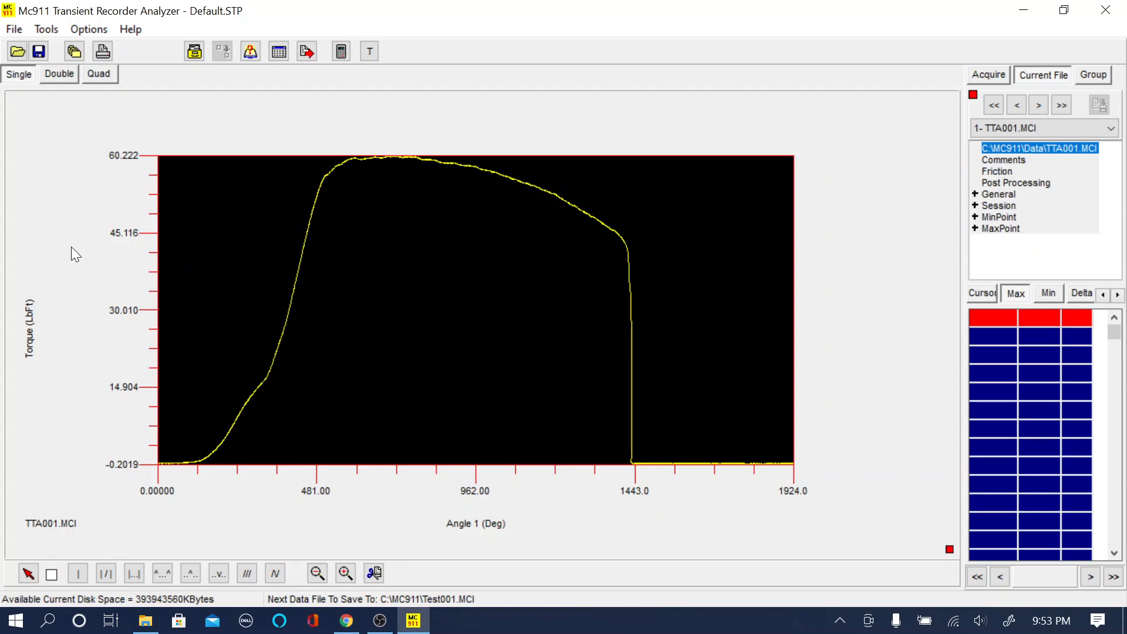
- Open the single graph's setup and show its X axis settings
right_click(415, 263)
click(459, 186)
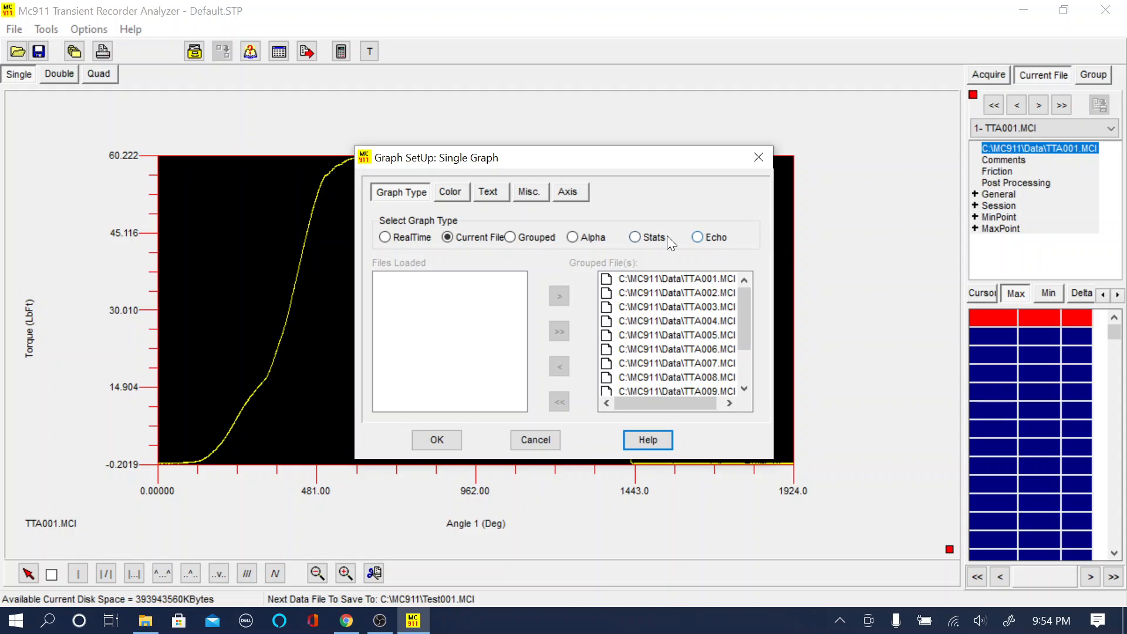
click(570, 194)
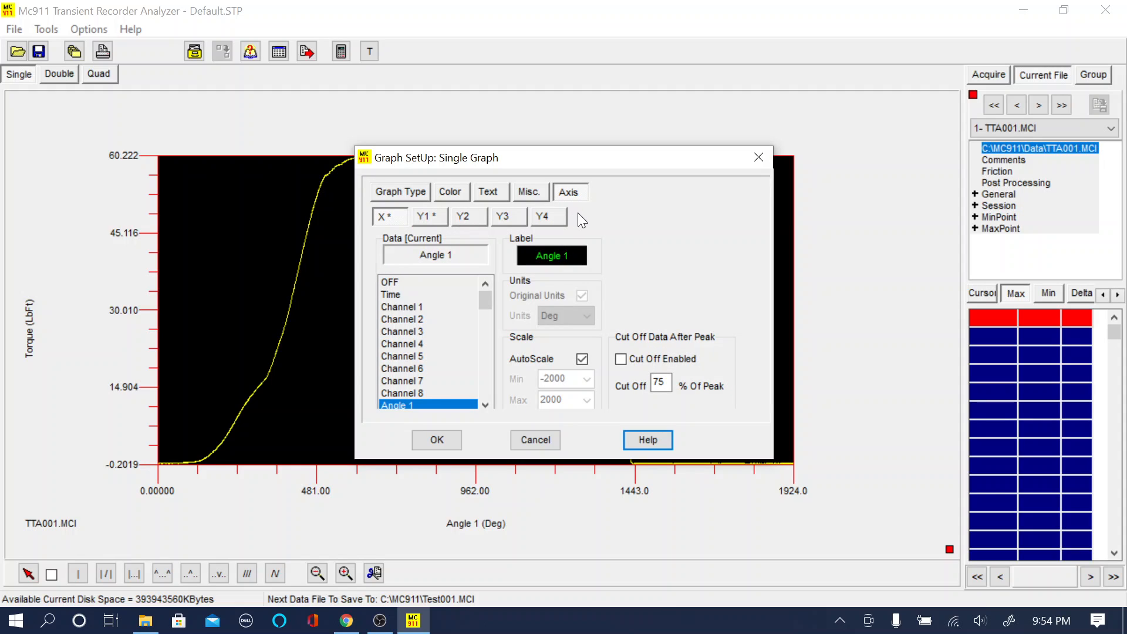
click(382, 218)
- Try Time and Channel 1 as the X axis data and return it to Angle 1
click(398, 296)
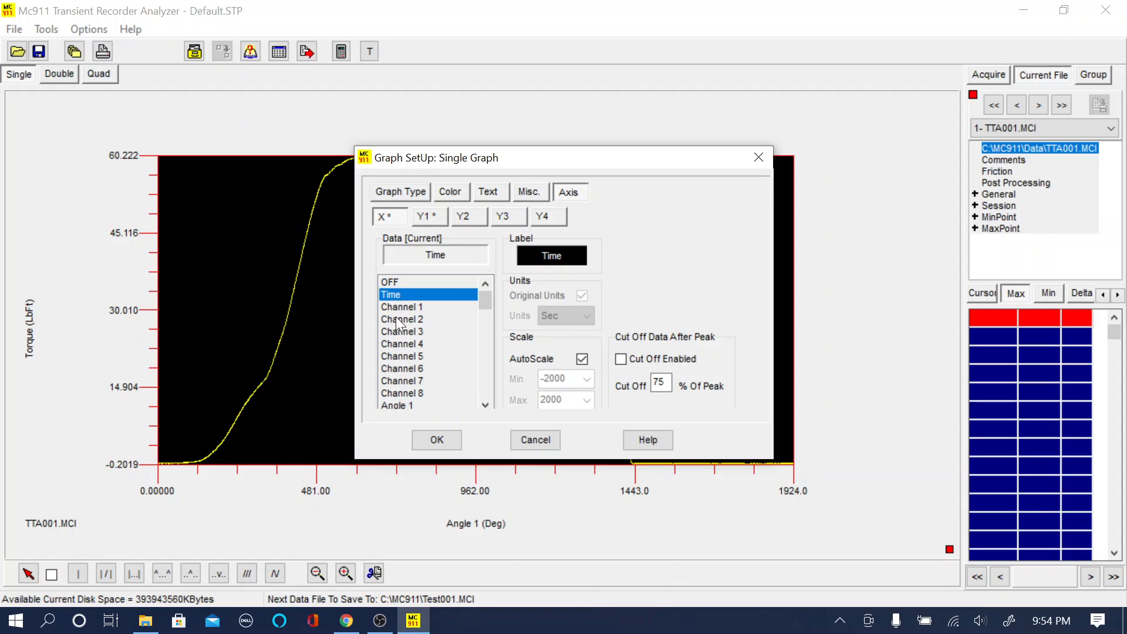
click(395, 306)
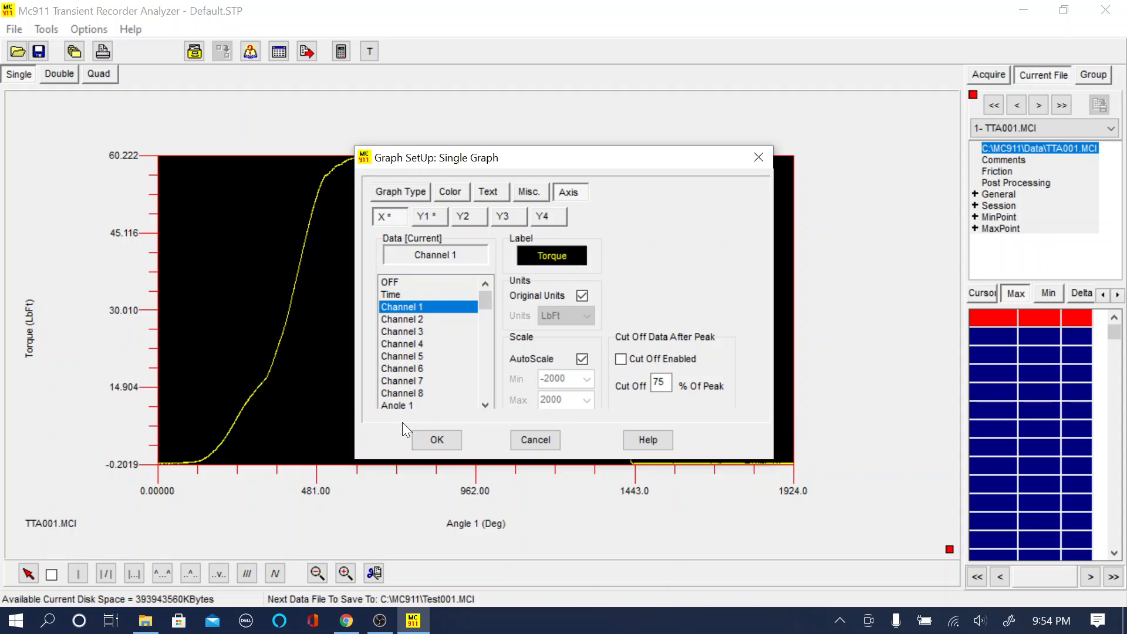
click(402, 407)
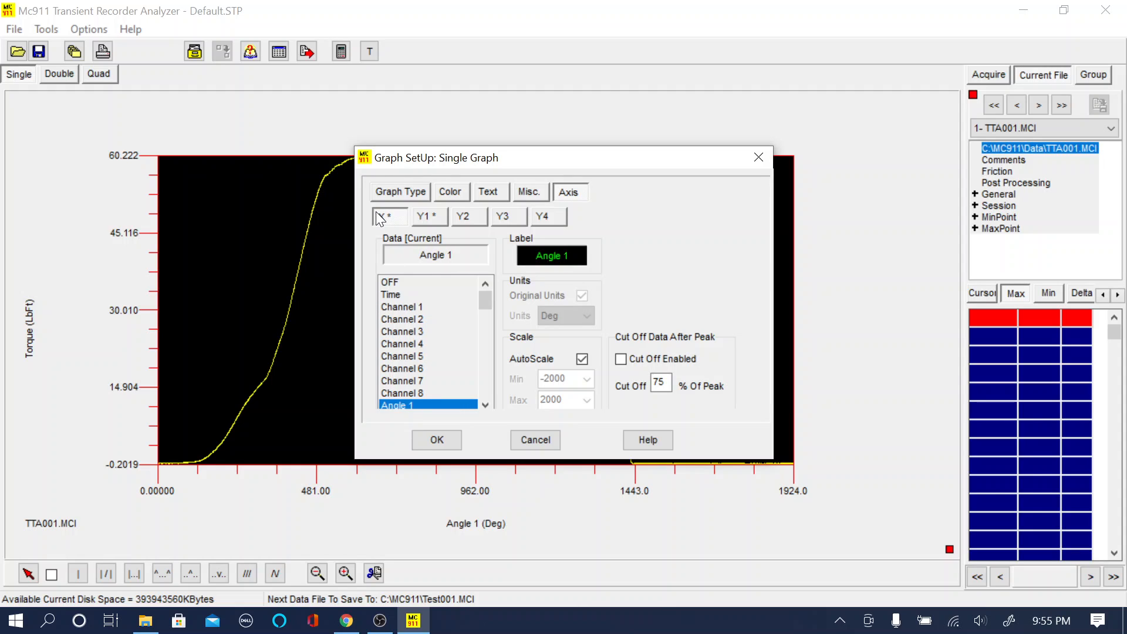
- Check the Y1 axis settings and assign Channel 2 (Tension) as the Y2 axis data
click(426, 221)
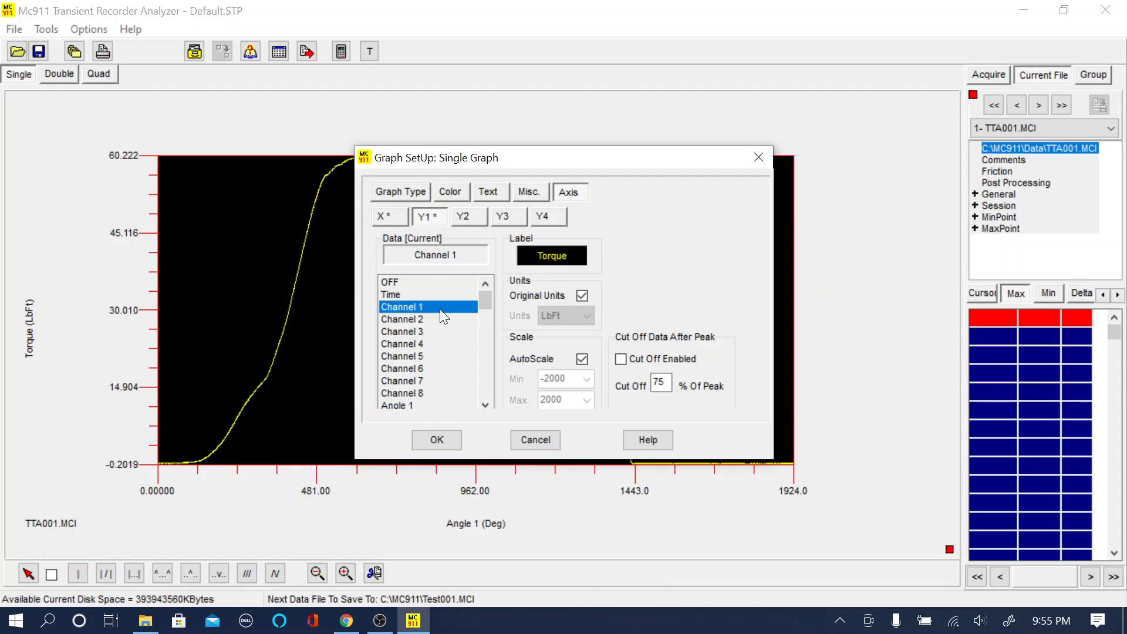
click(481, 212)
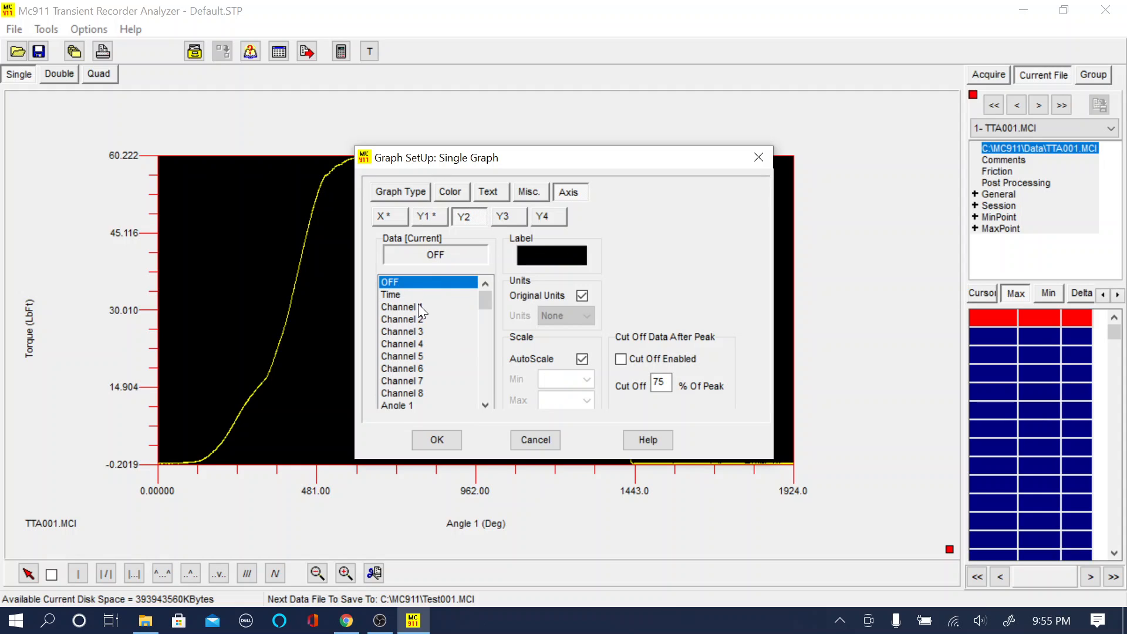
click(414, 320)
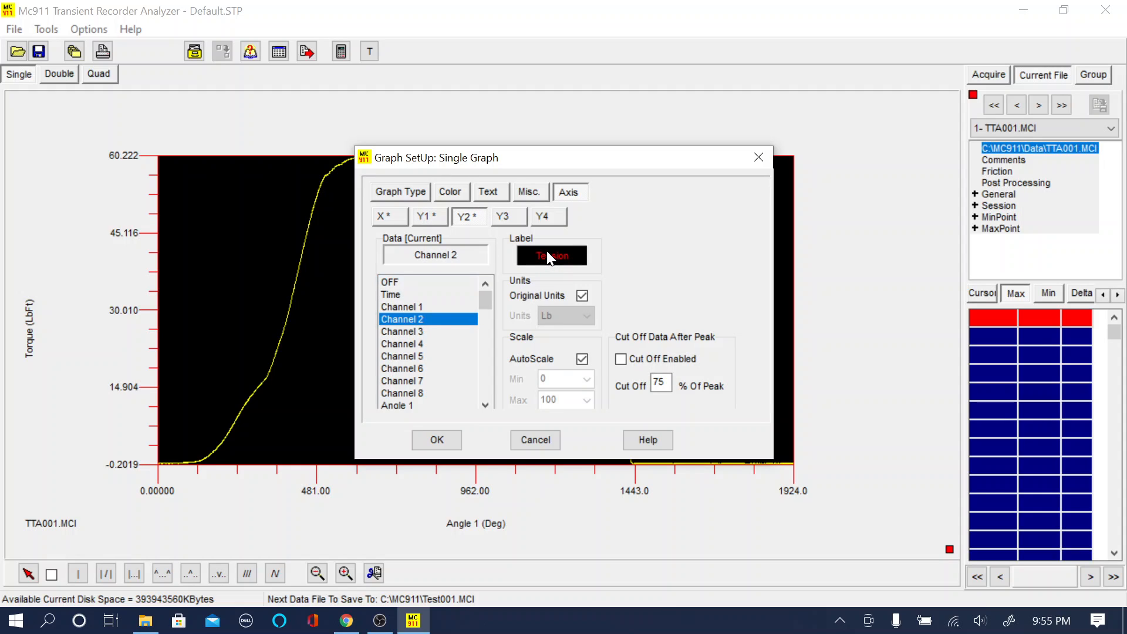
click(424, 333)
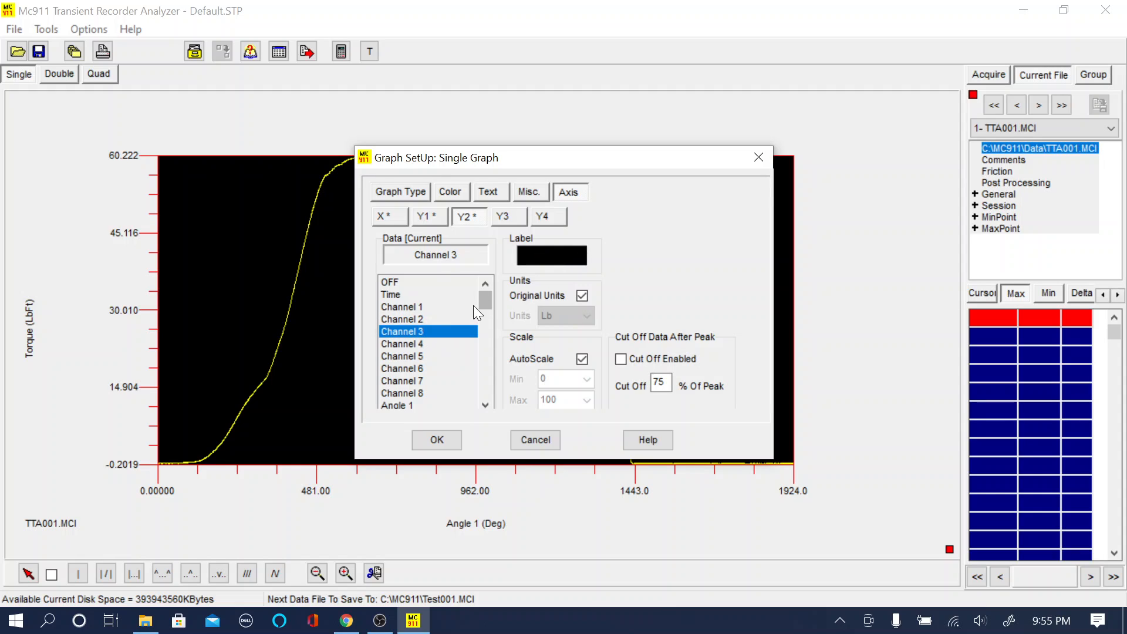
click(414, 320)
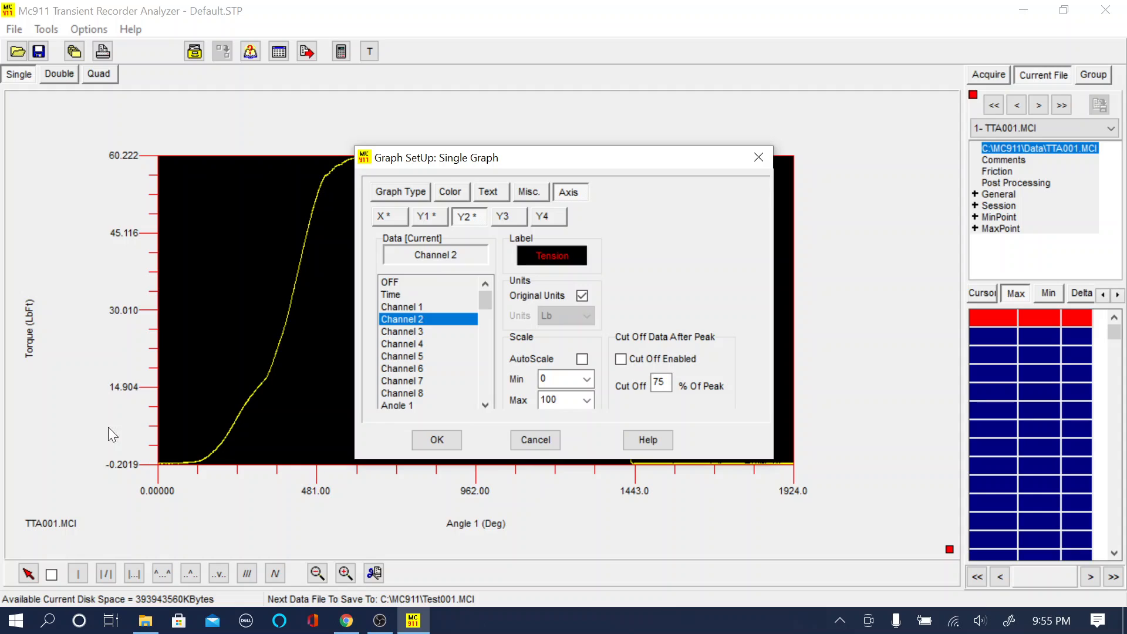
- Try the Y2 axis without automatic scaling and with Lb units chosen manually, and restore AutoScale and Original Units
click(582, 360)
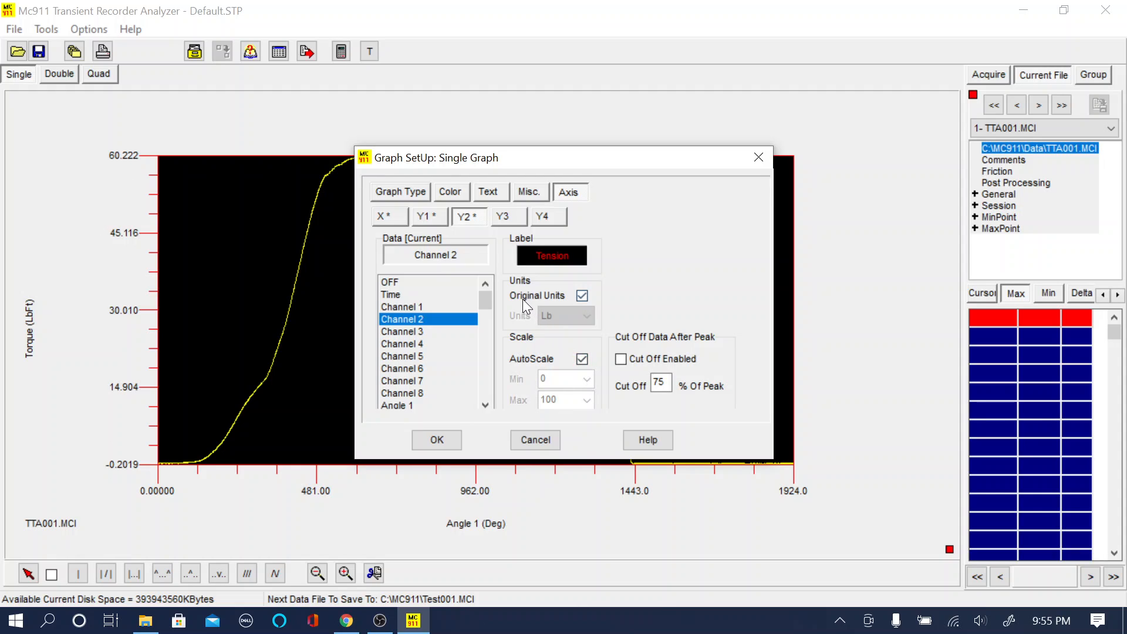
click(583, 296)
click(586, 317)
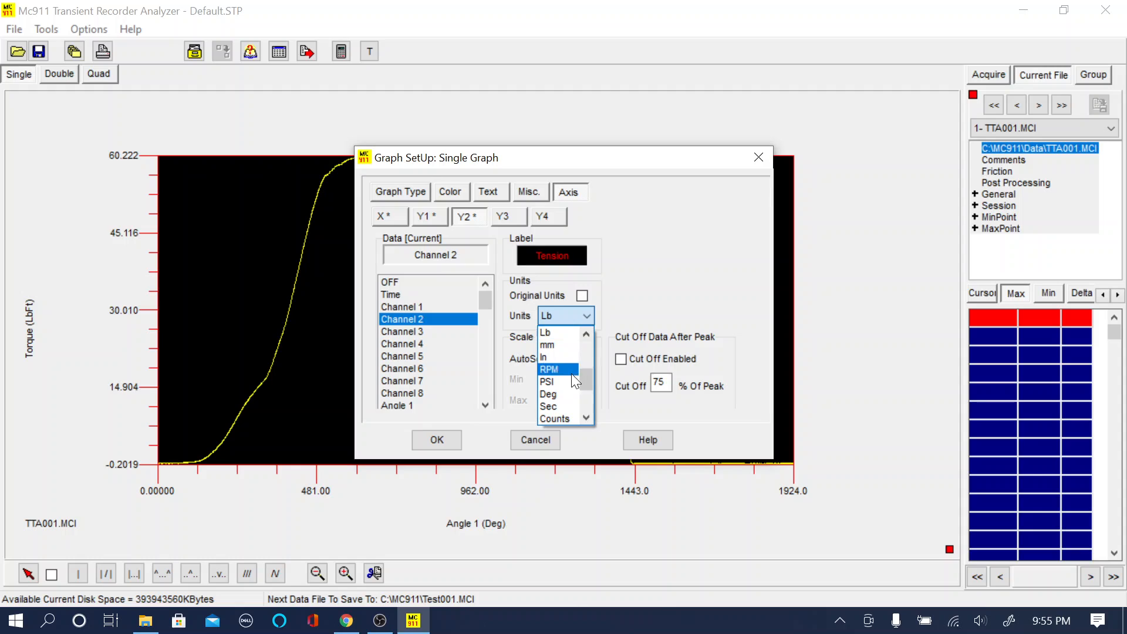
click(559, 330)
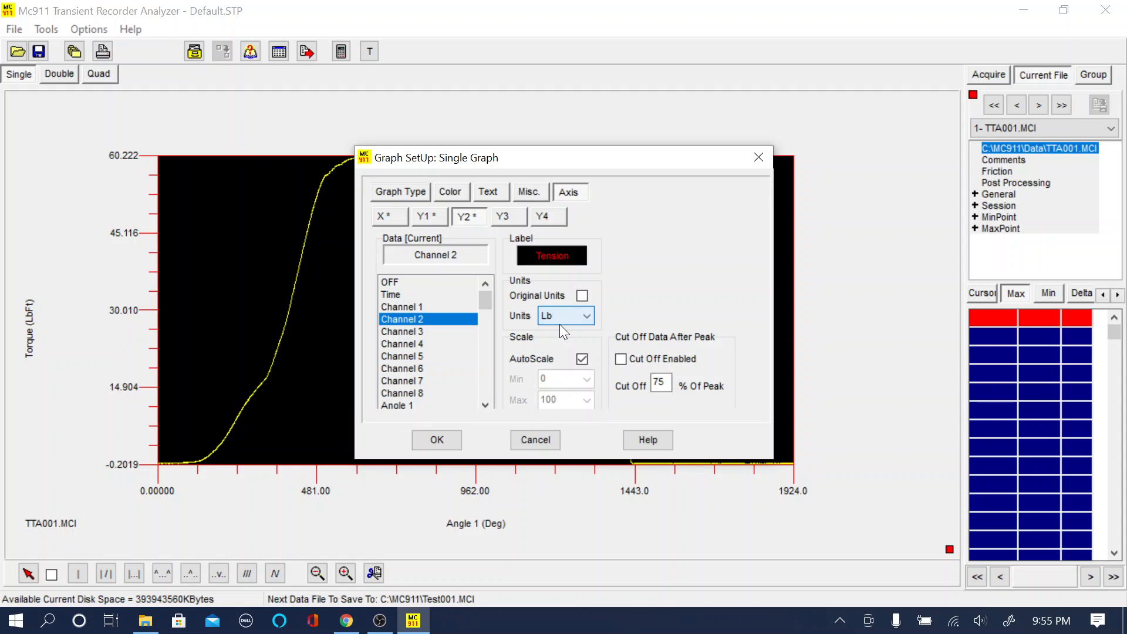
click(582, 298)
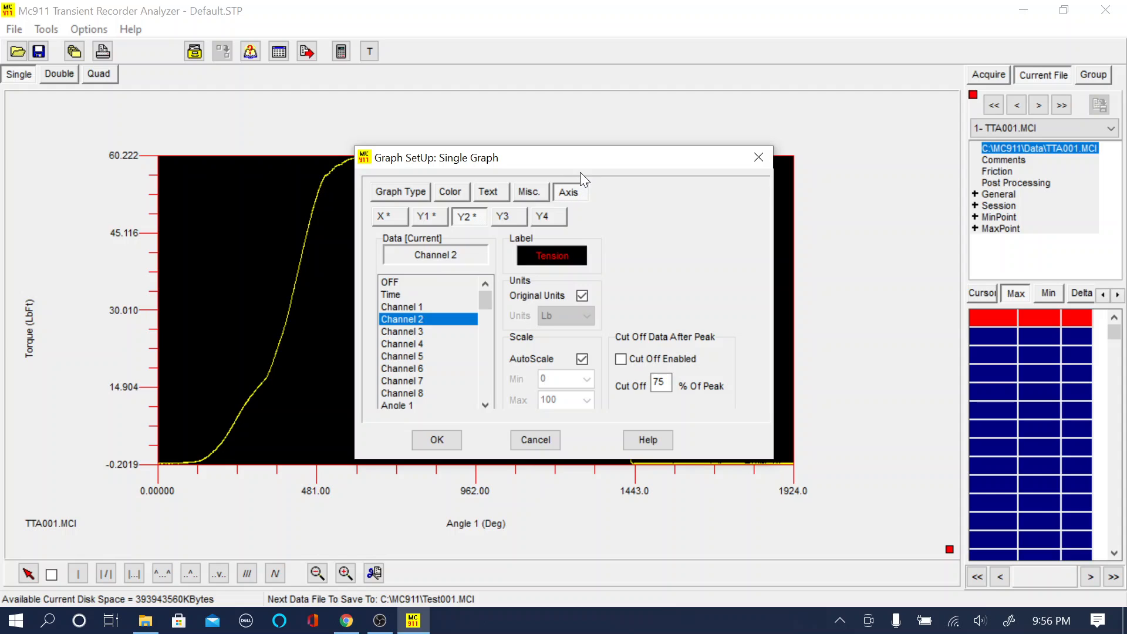
- Move the graph setup dialog off the curve and review the X and Y1 axis settings
drag(576, 162, 868, 151)
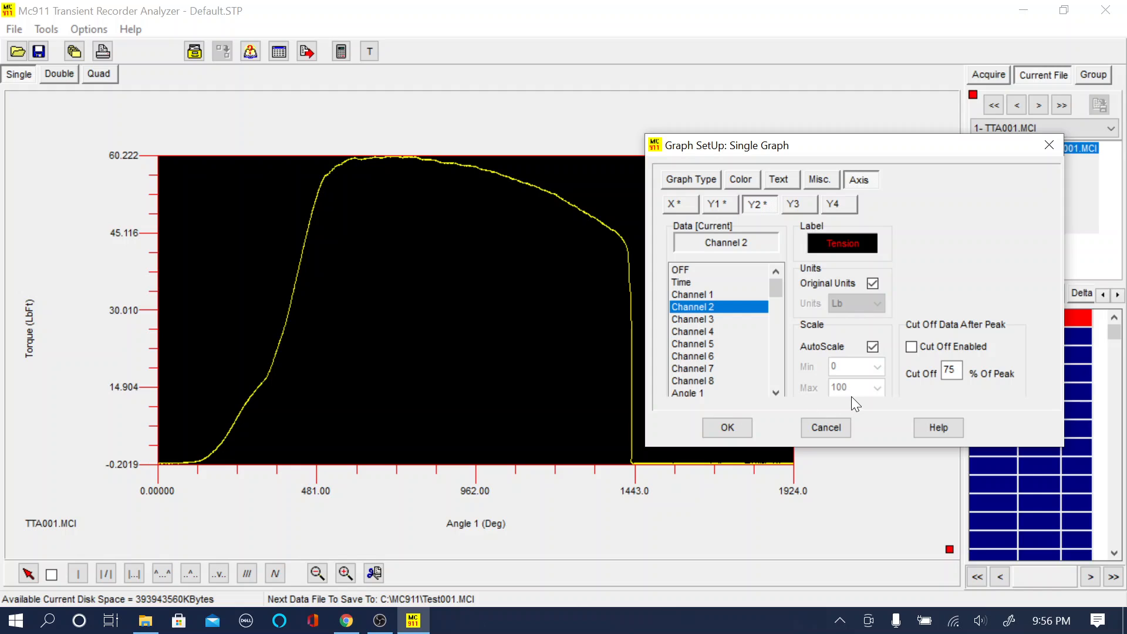
click(683, 202)
click(715, 205)
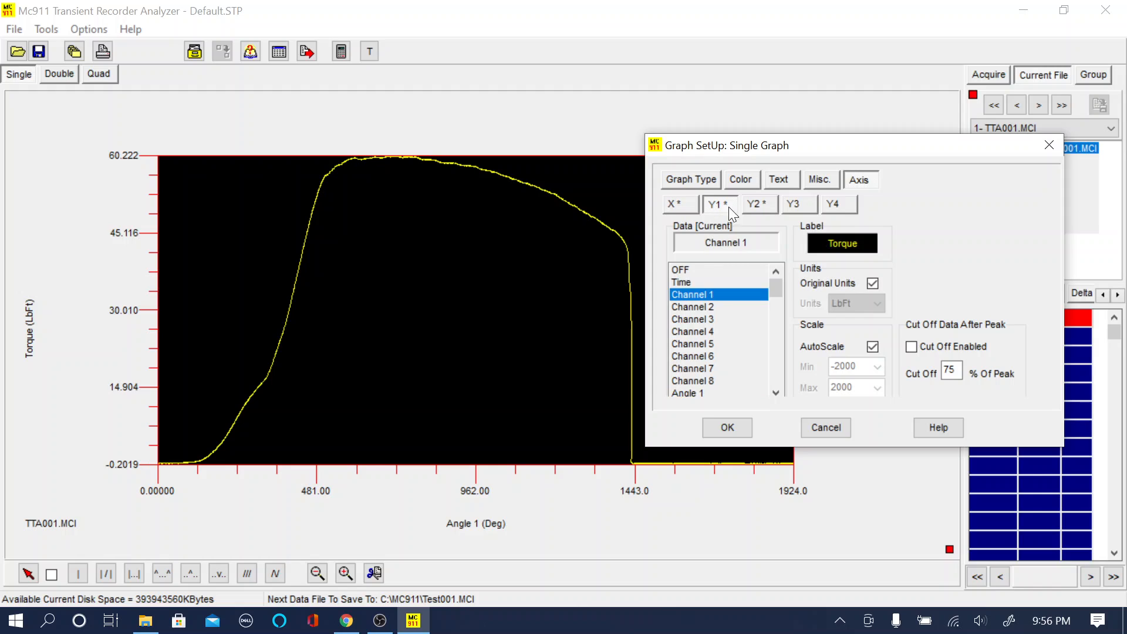
- Check the Y2 axis settings and apply the axis setup to the single graph
click(759, 210)
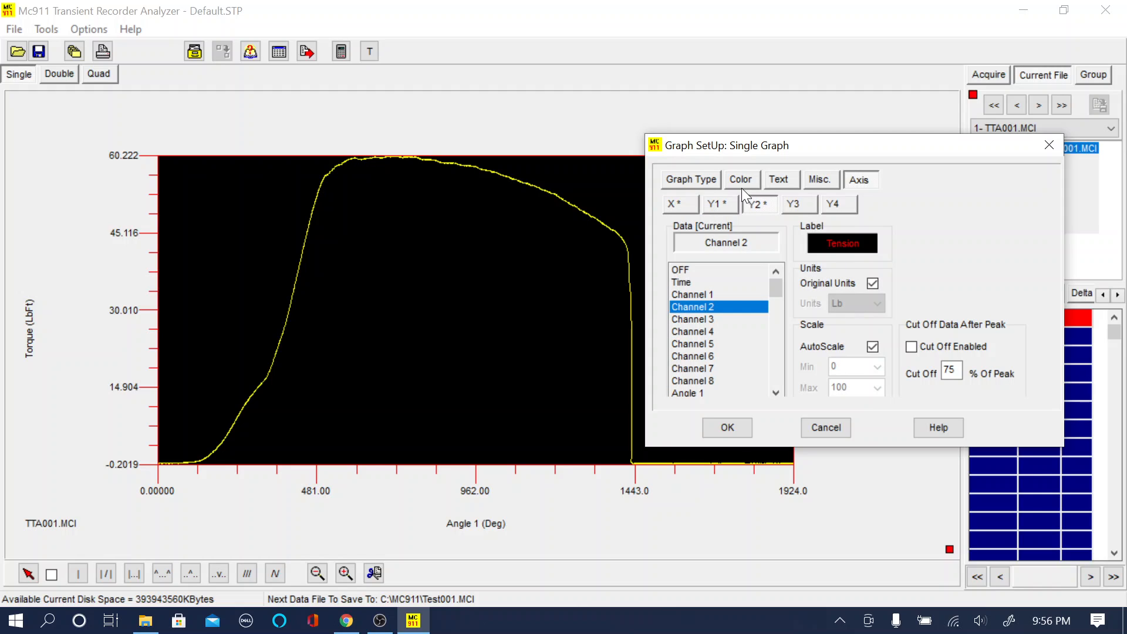
click(727, 428)
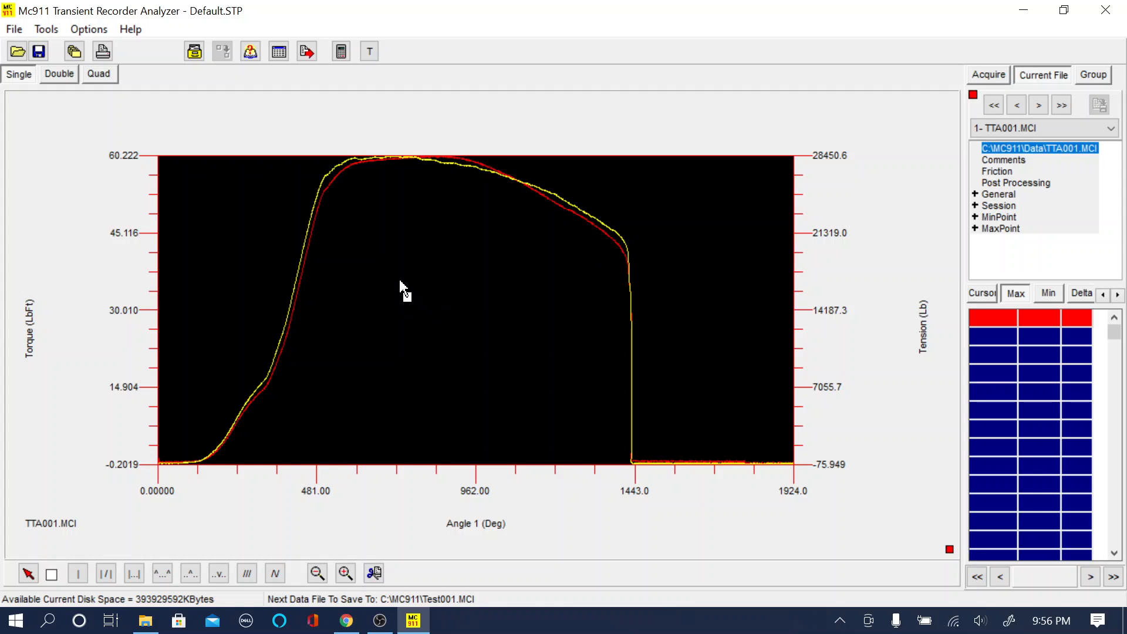
- Reopen the single graph's setup and check the line color settings of Channel 2
right_click(465, 341)
click(519, 268)
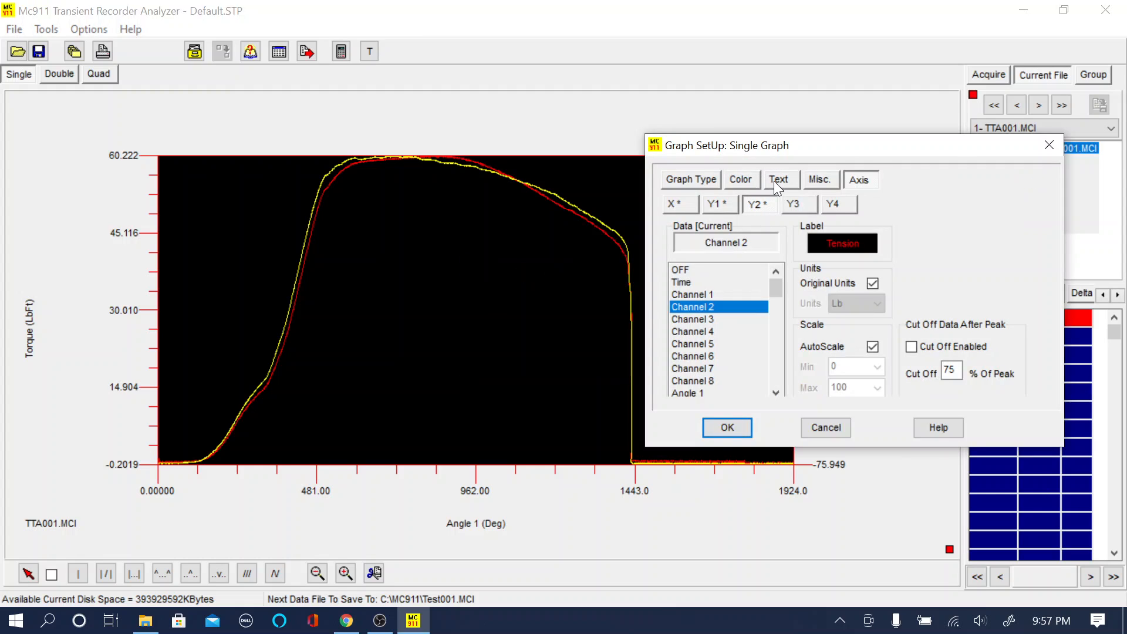
click(741, 180)
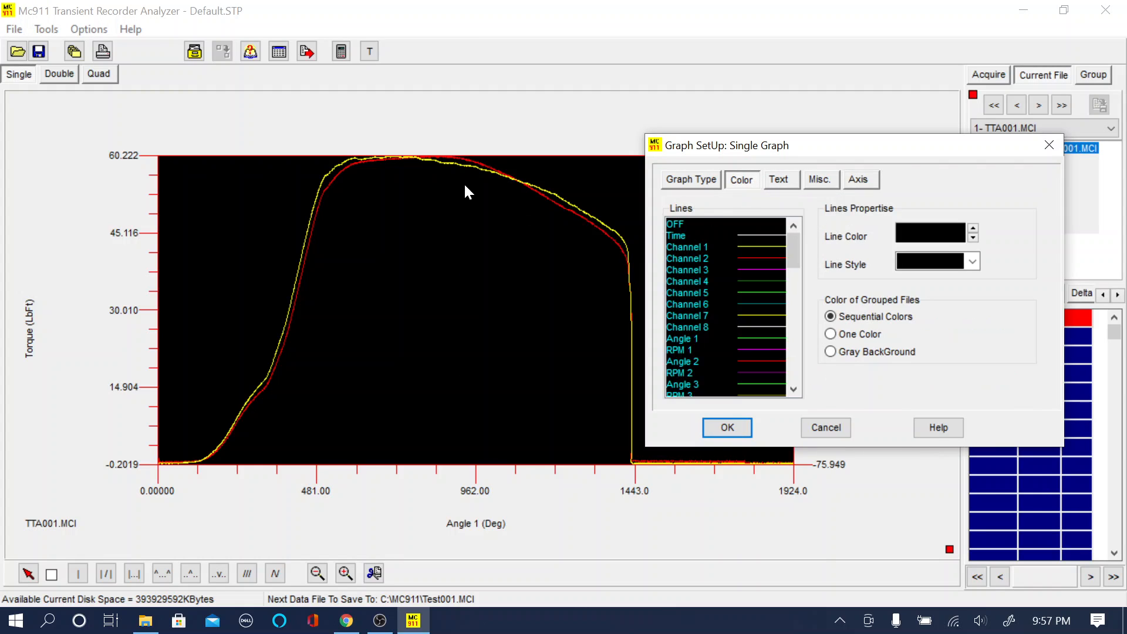
click(747, 256)
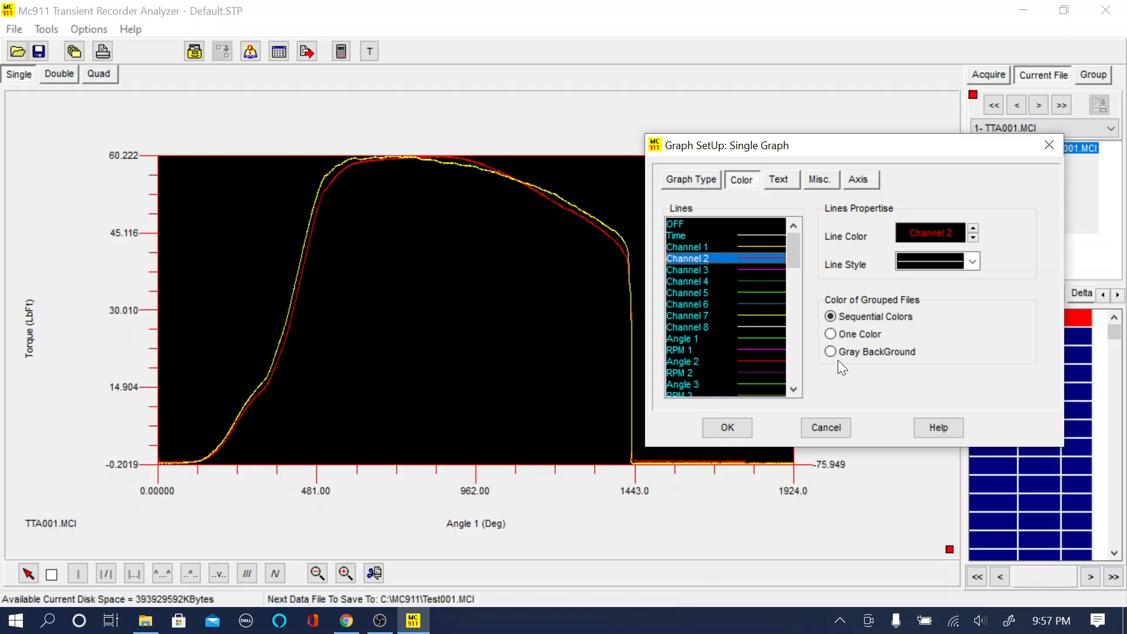
- Title the single graph "My Title" with title transfer from the current data file turned off, and apply the setup after checking the miscellaneous settings
click(780, 182)
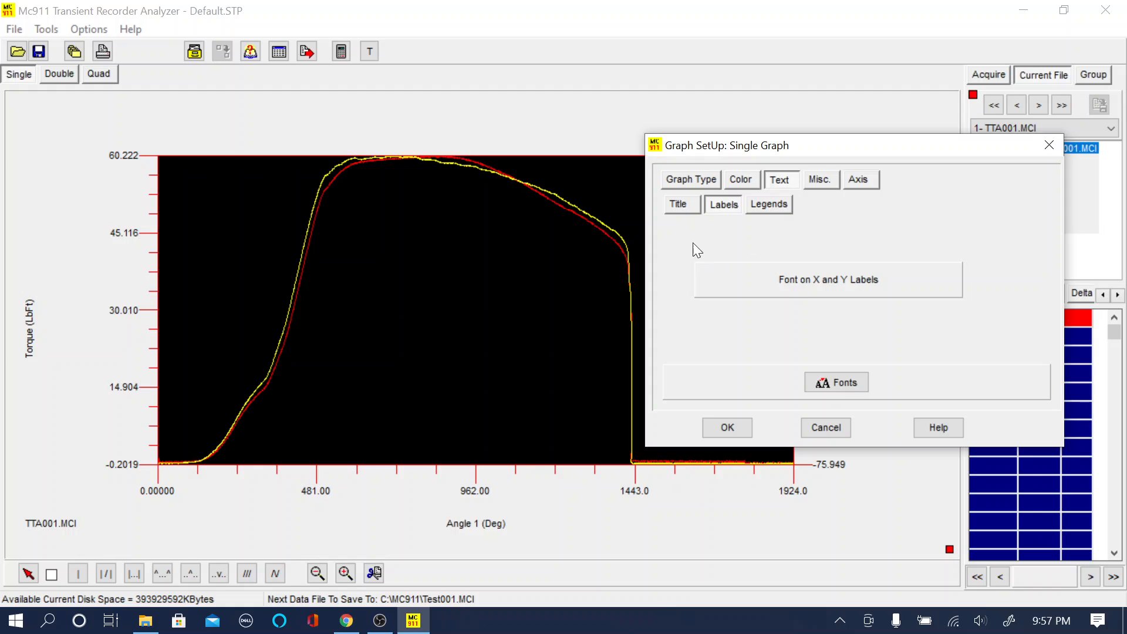
click(673, 212)
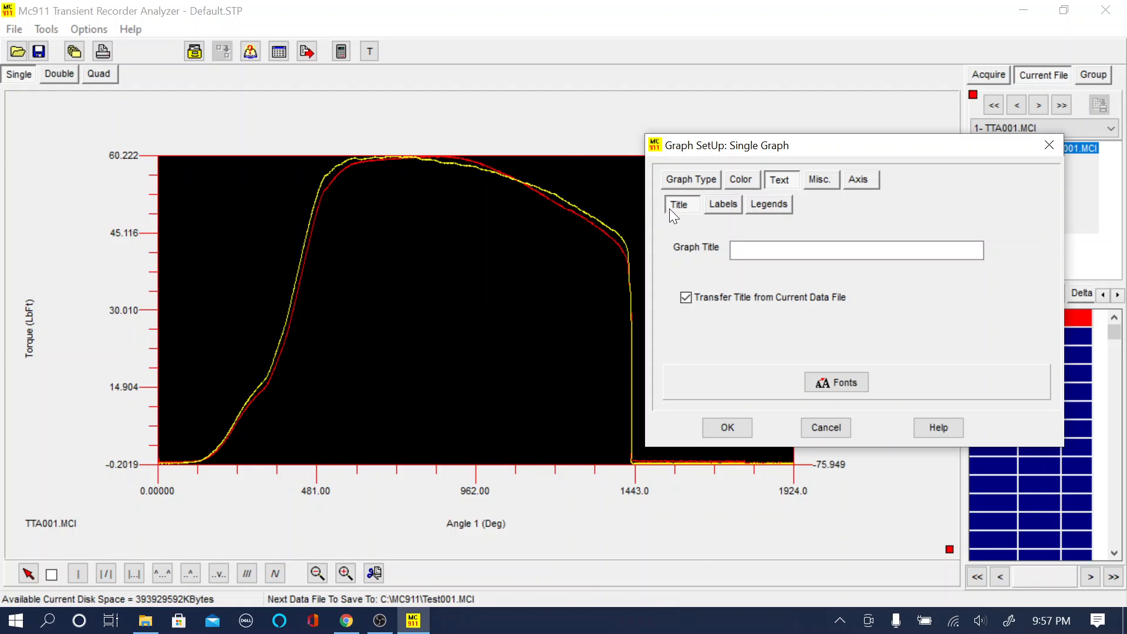
click(761, 253)
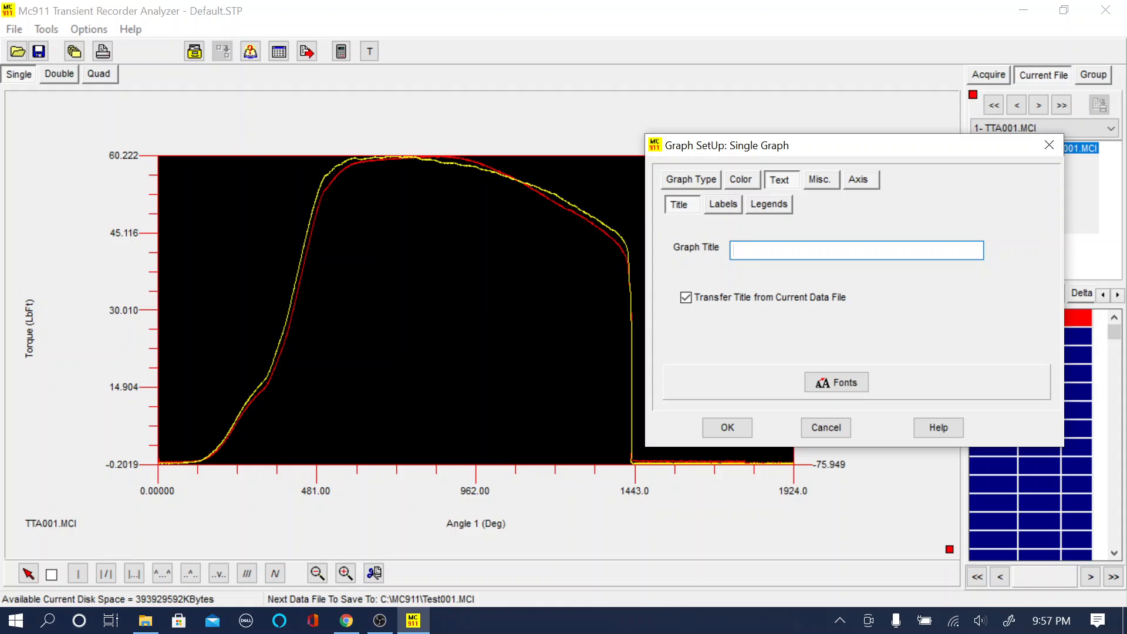
text(My Title)
click(687, 298)
click(686, 298)
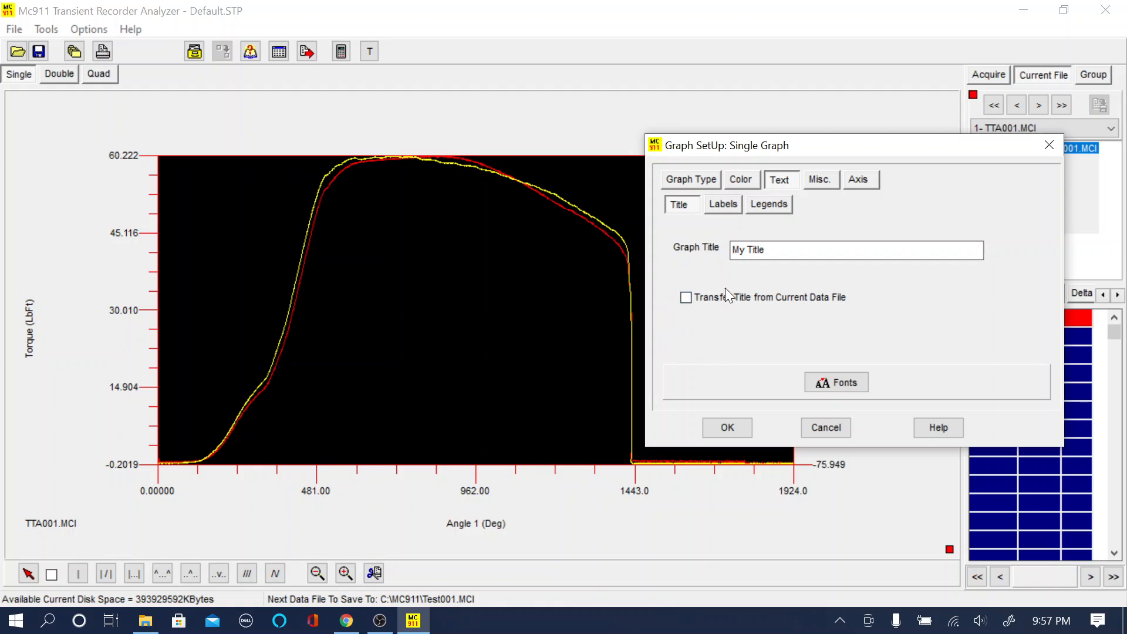
click(819, 179)
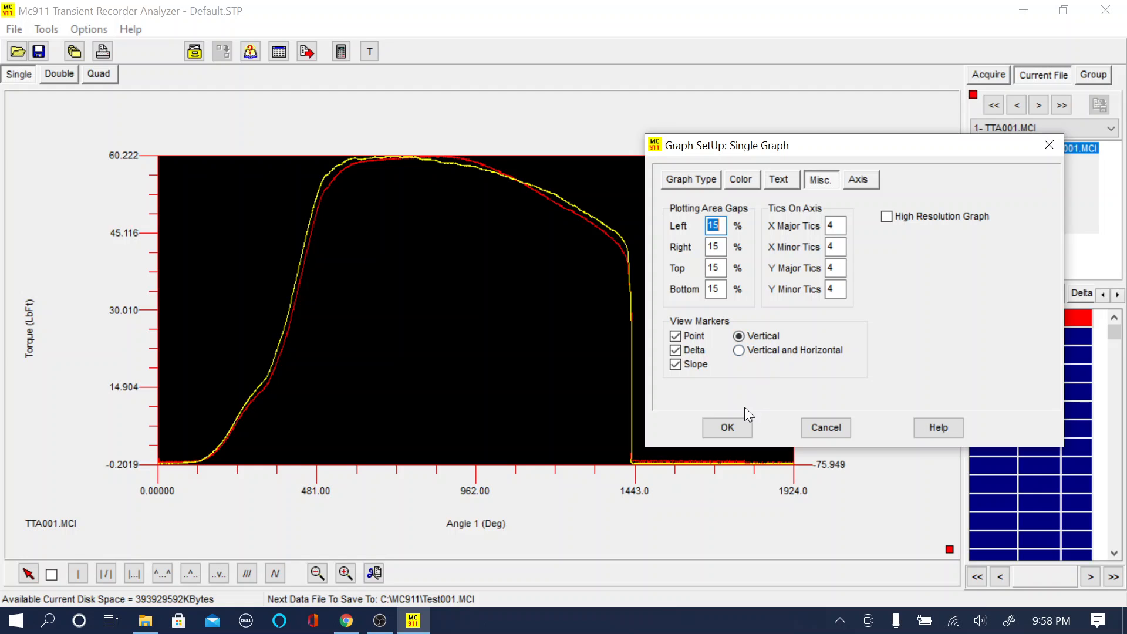
click(738, 431)
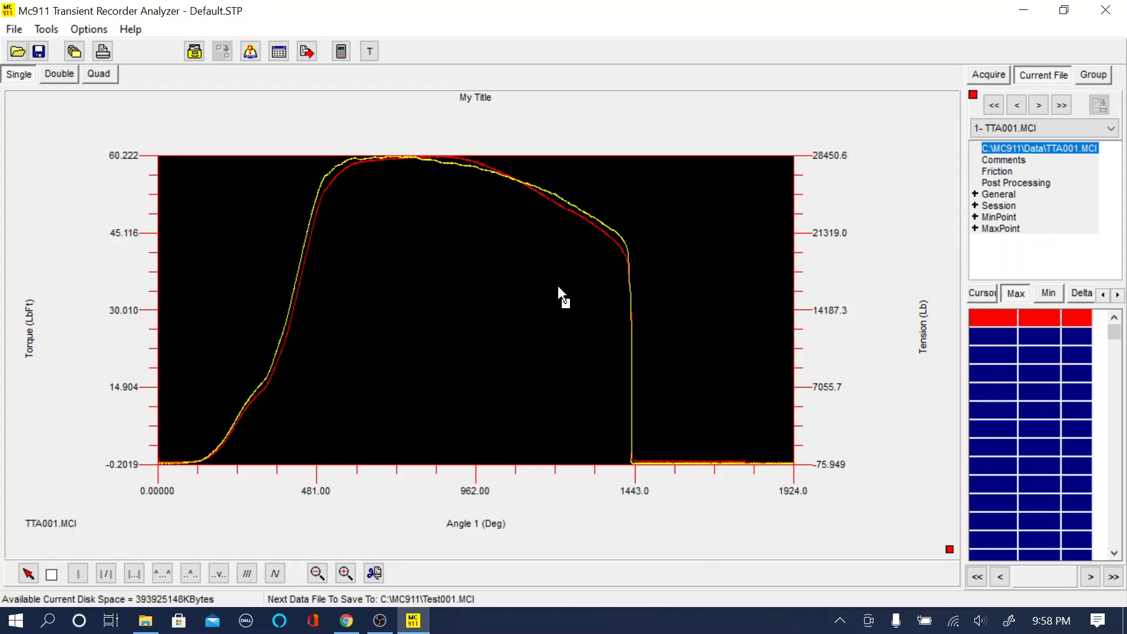
- Switch to the quad graph layout and set the Upper Left graph's X axis data to Channel 2
click(72, 79)
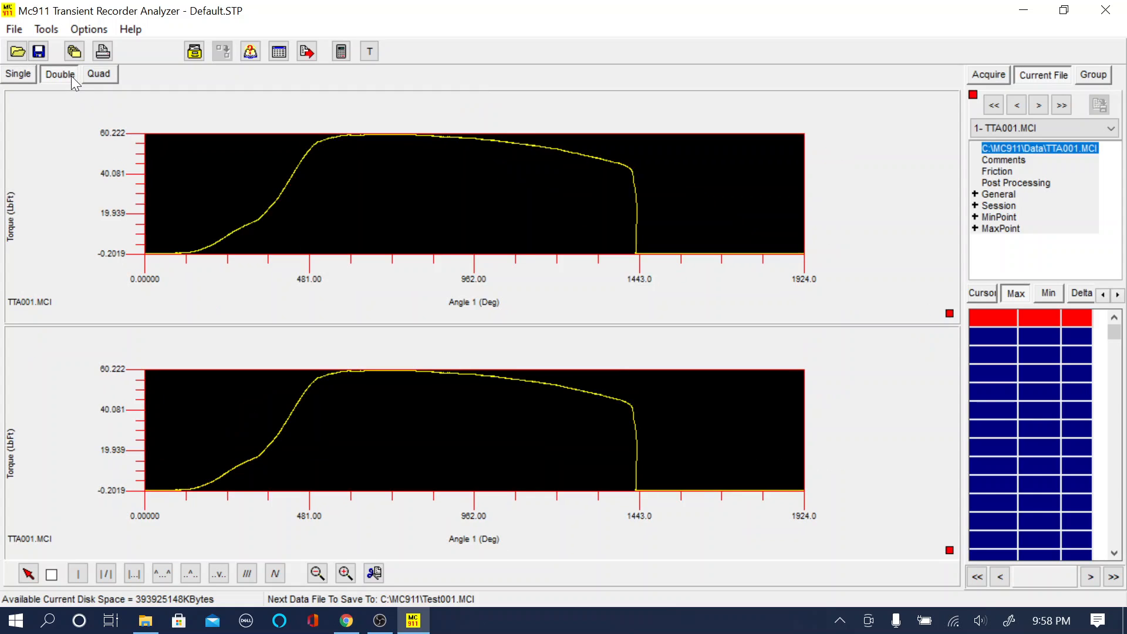
click(113, 78)
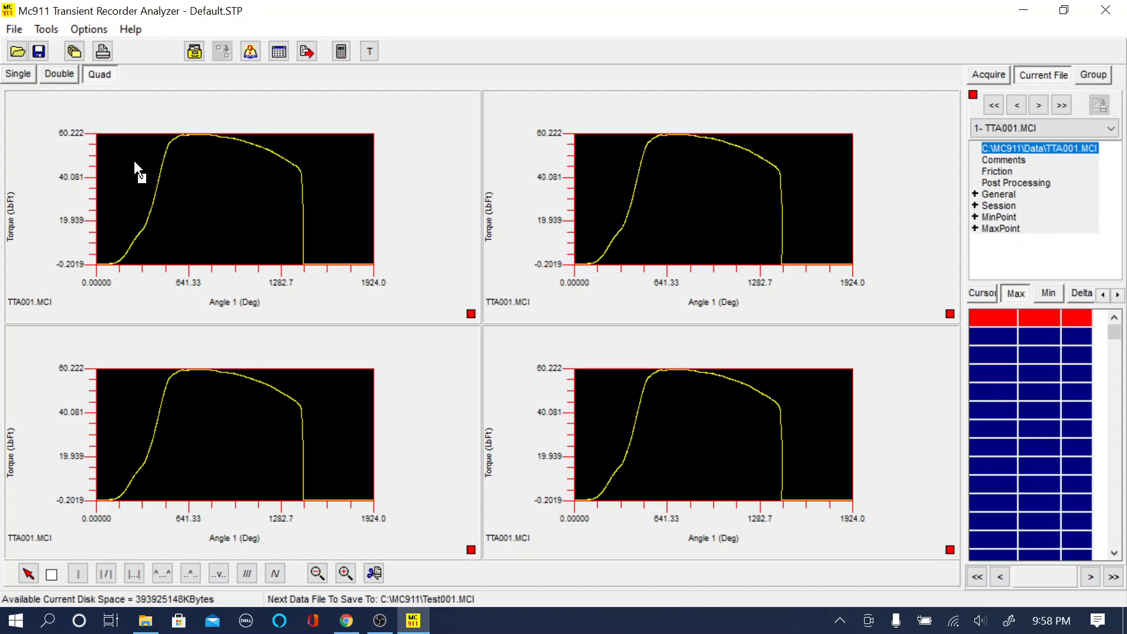
right_click(183, 175)
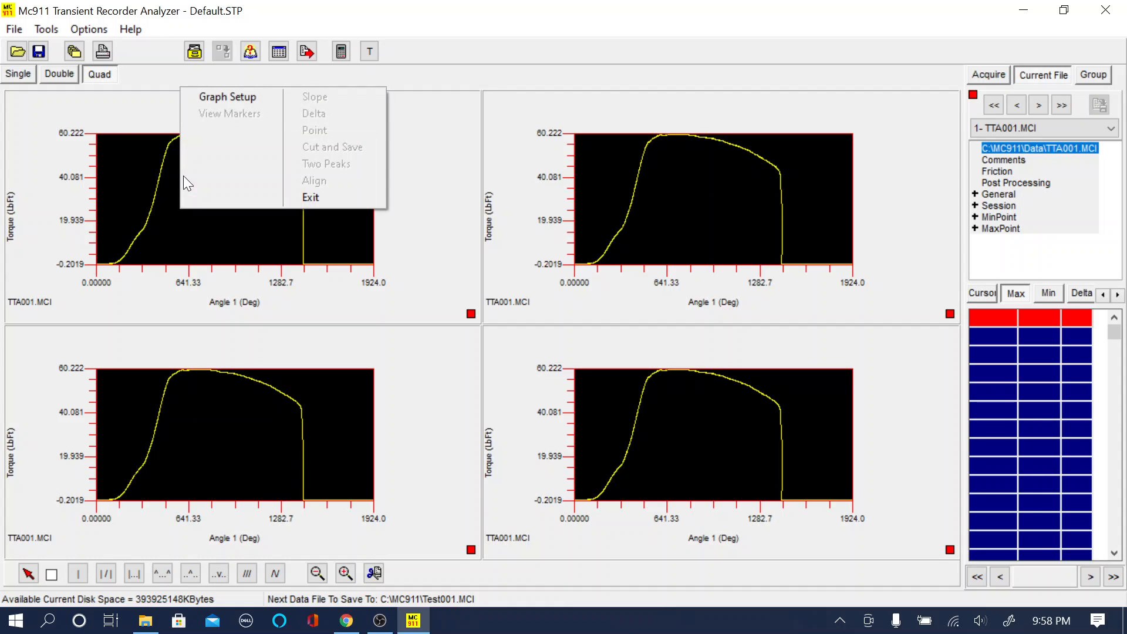
click(232, 92)
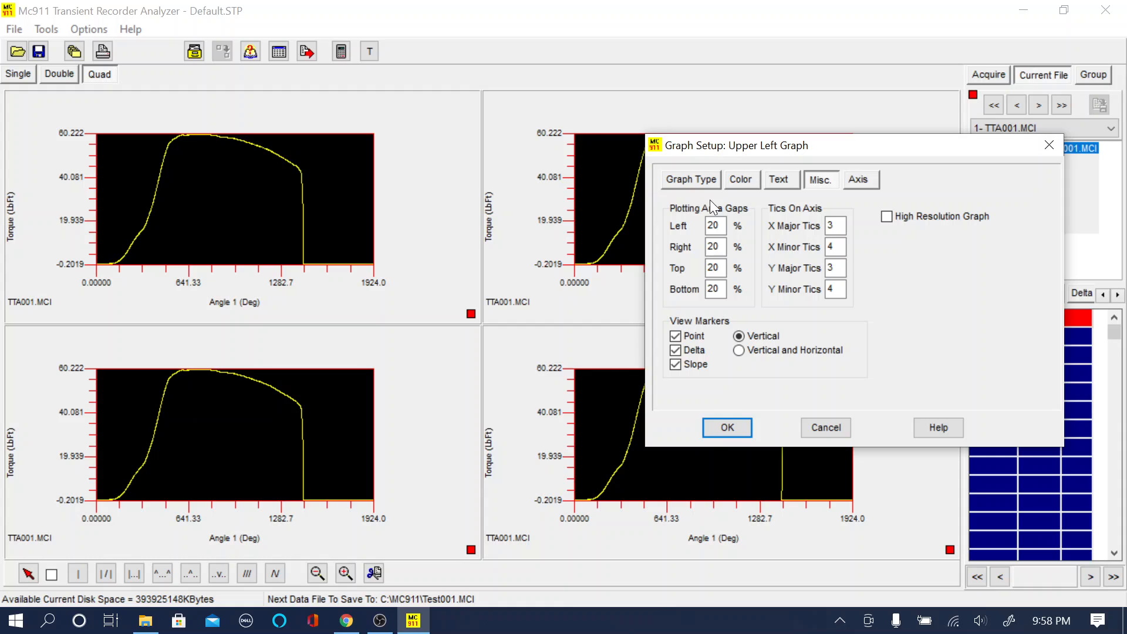
click(714, 181)
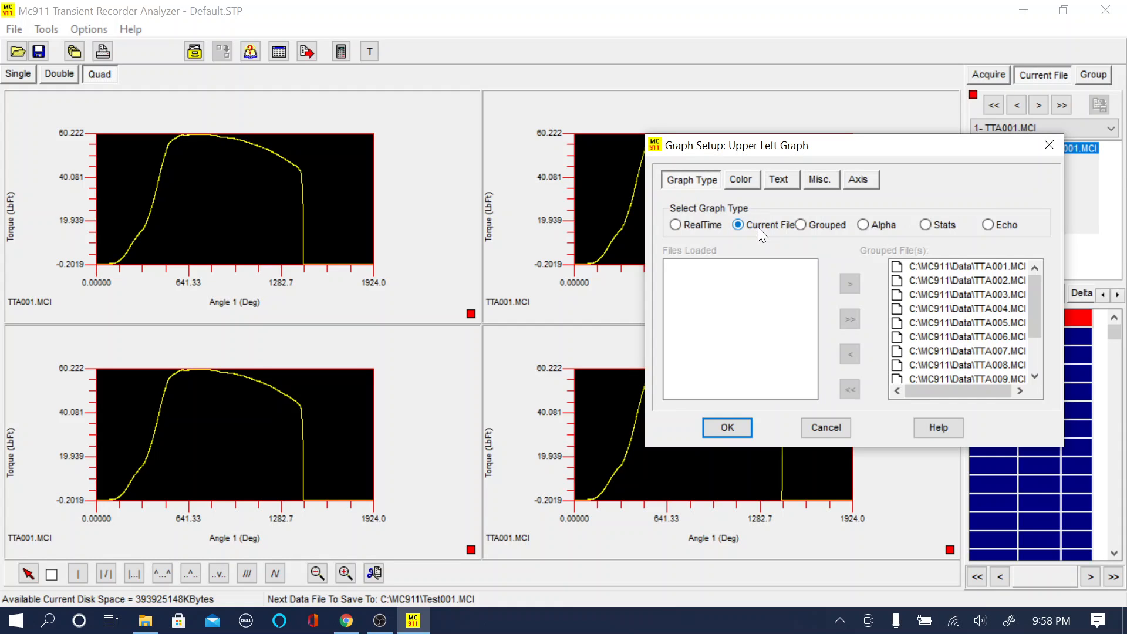
click(856, 181)
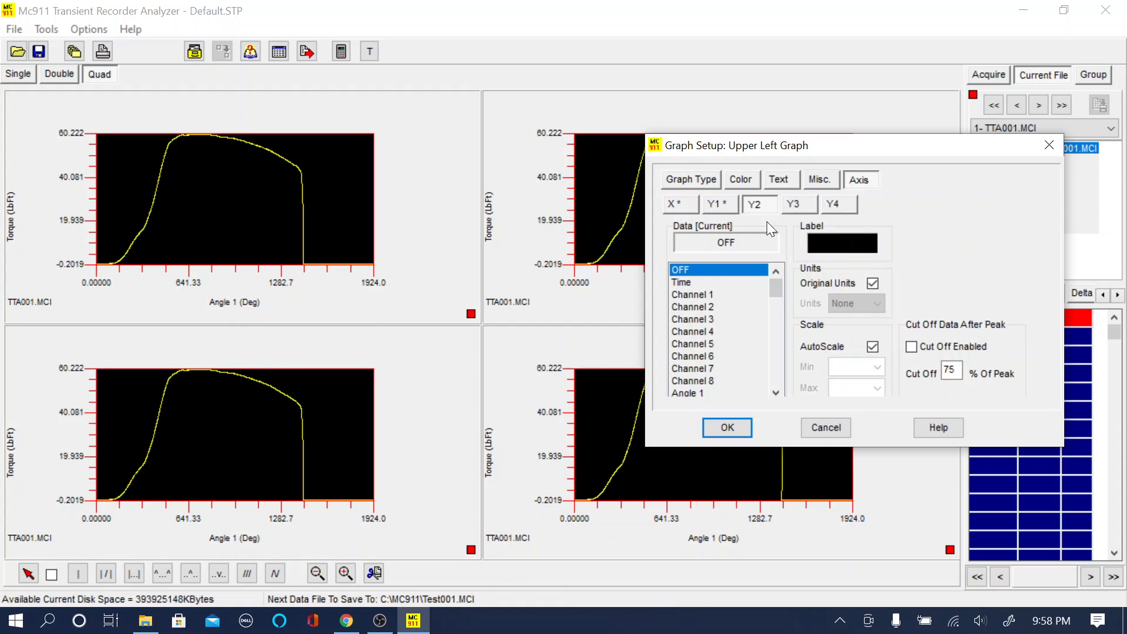
click(713, 206)
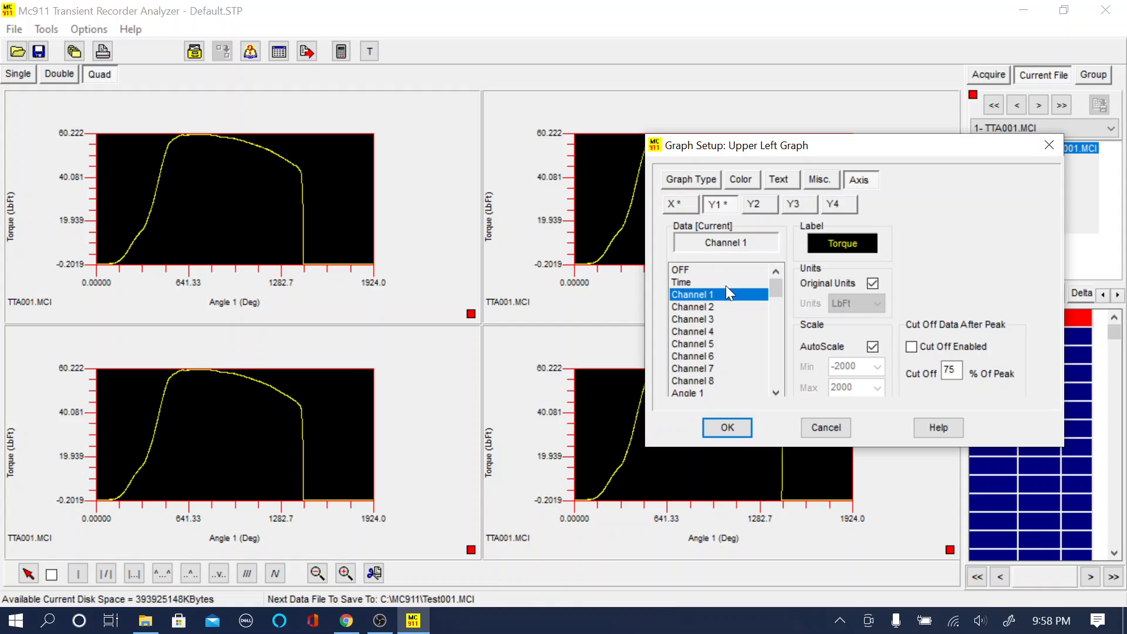
click(678, 205)
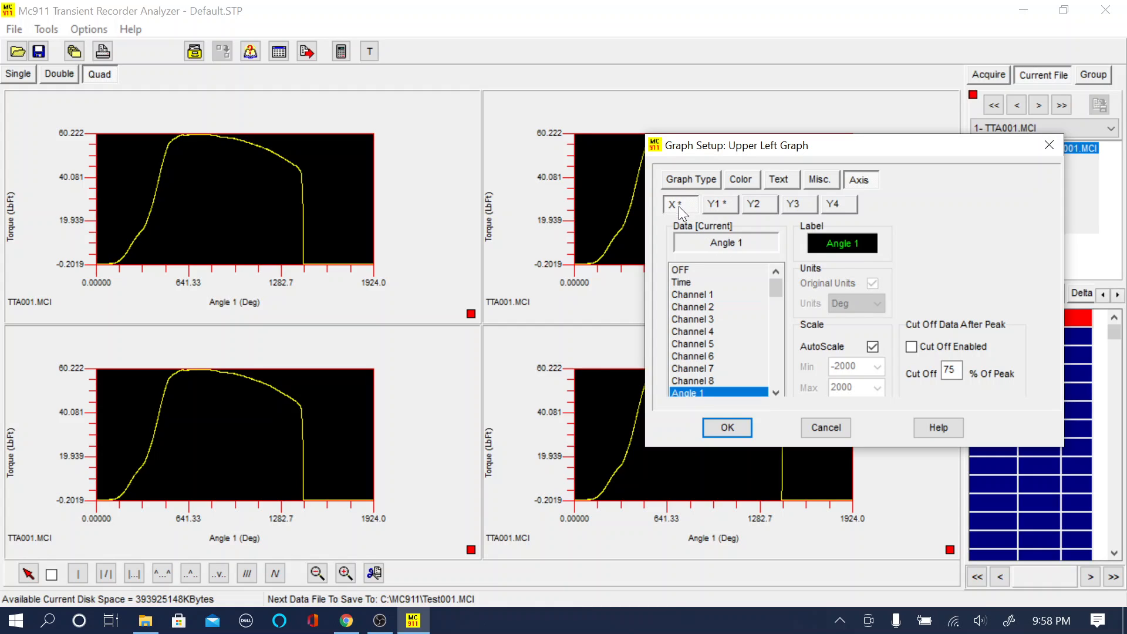
click(704, 307)
click(721, 203)
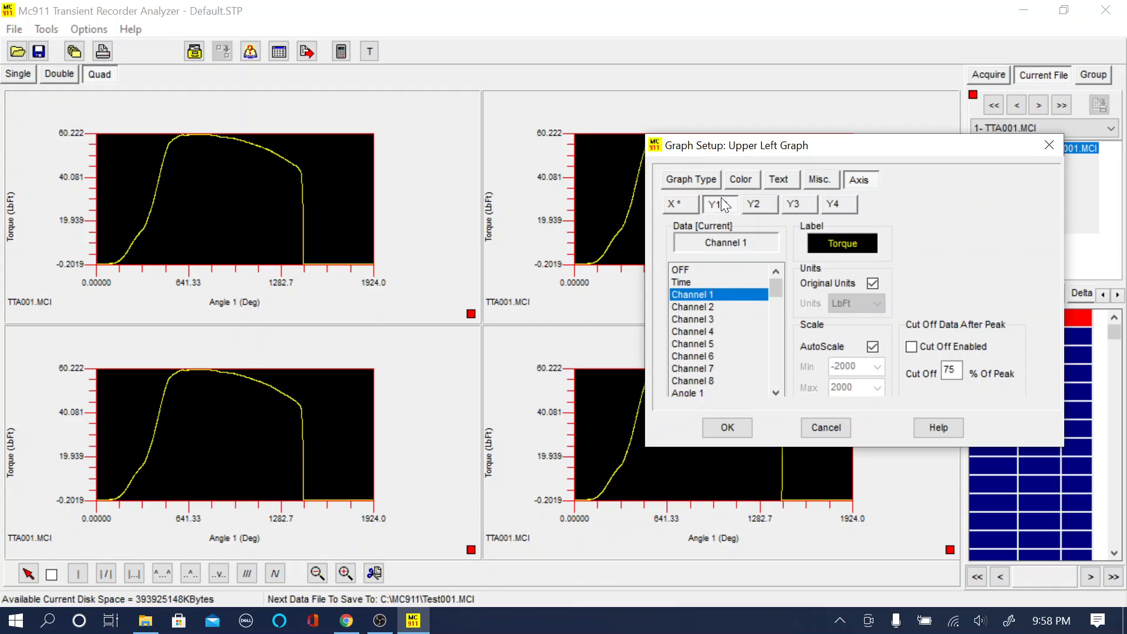
click(728, 428)
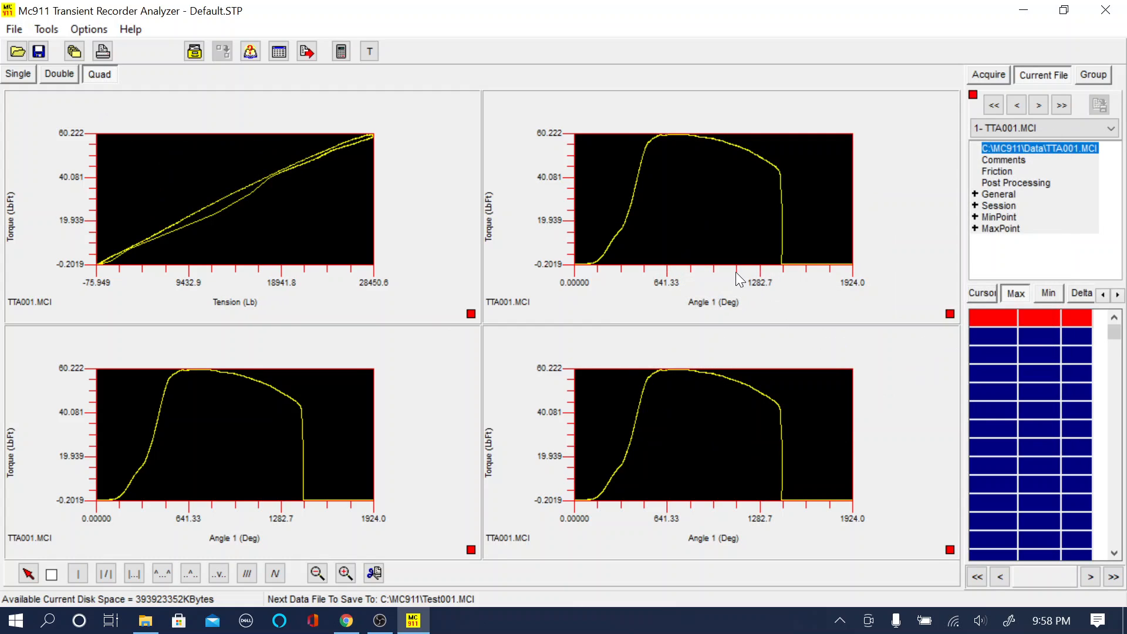
- Set the Upper Right graph's X axis data to Time and its Y2 axis data to Channel 2
right_click(730, 225)
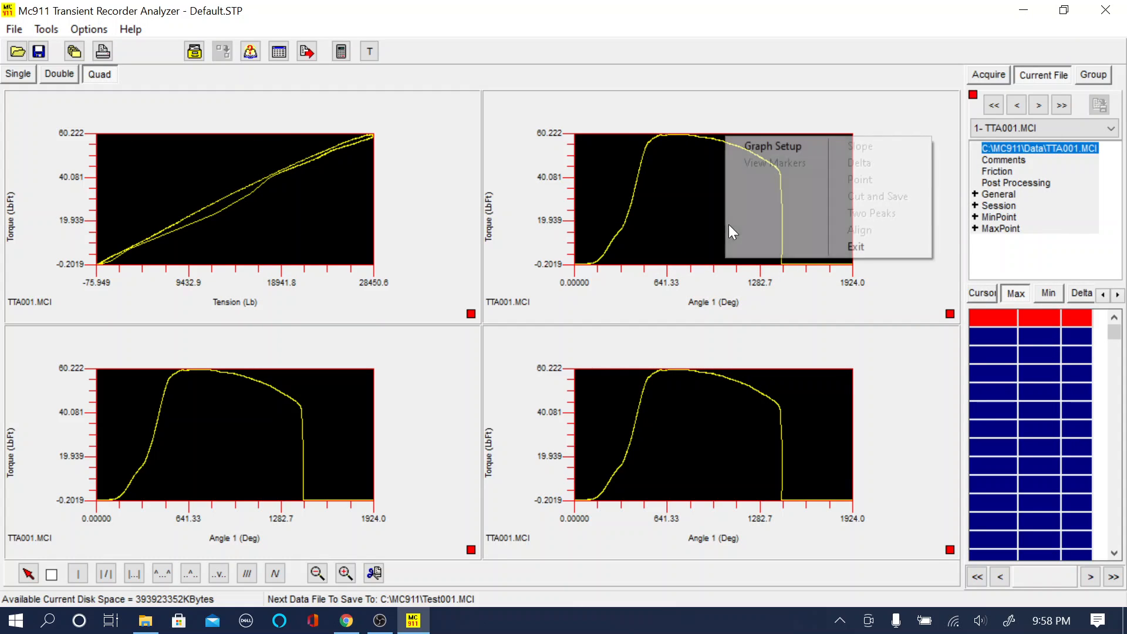
click(779, 149)
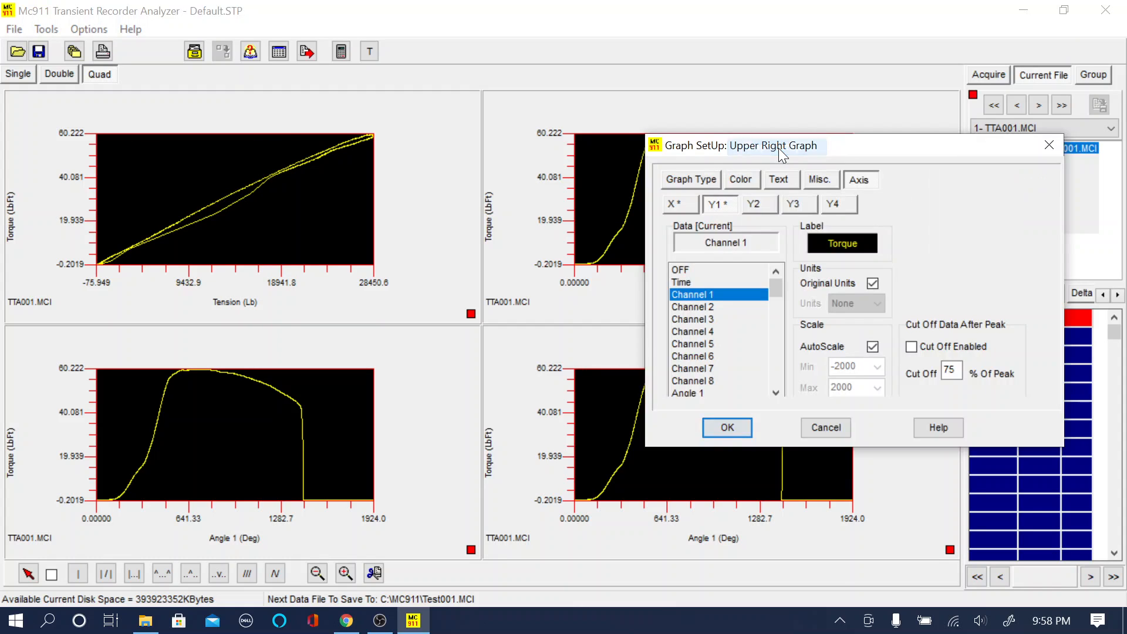
click(685, 203)
click(696, 284)
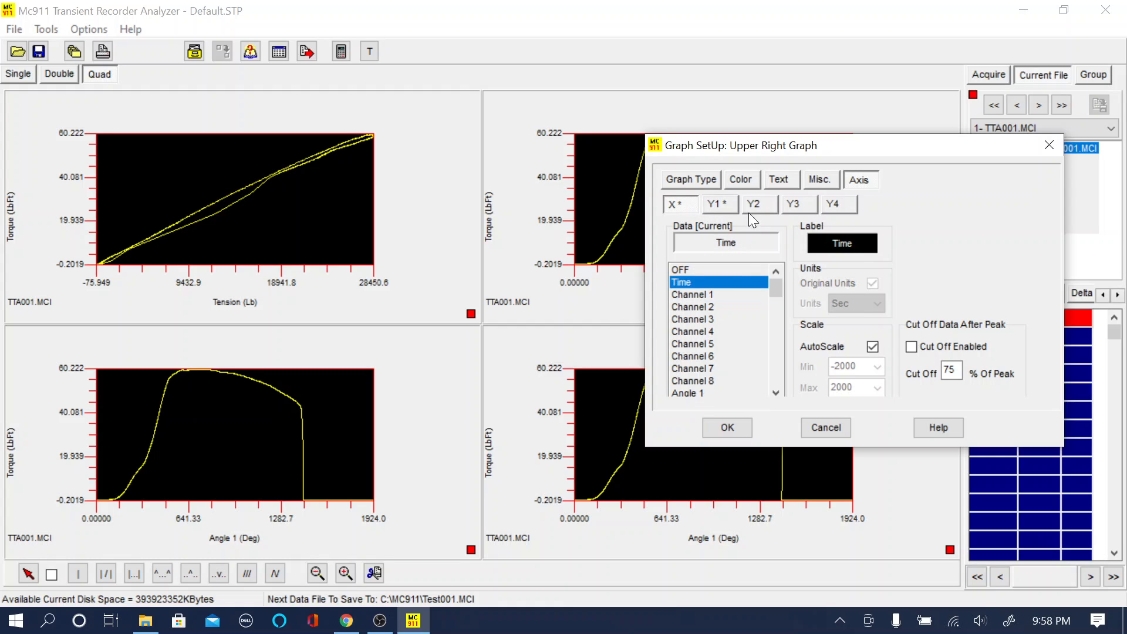
click(745, 205)
click(694, 306)
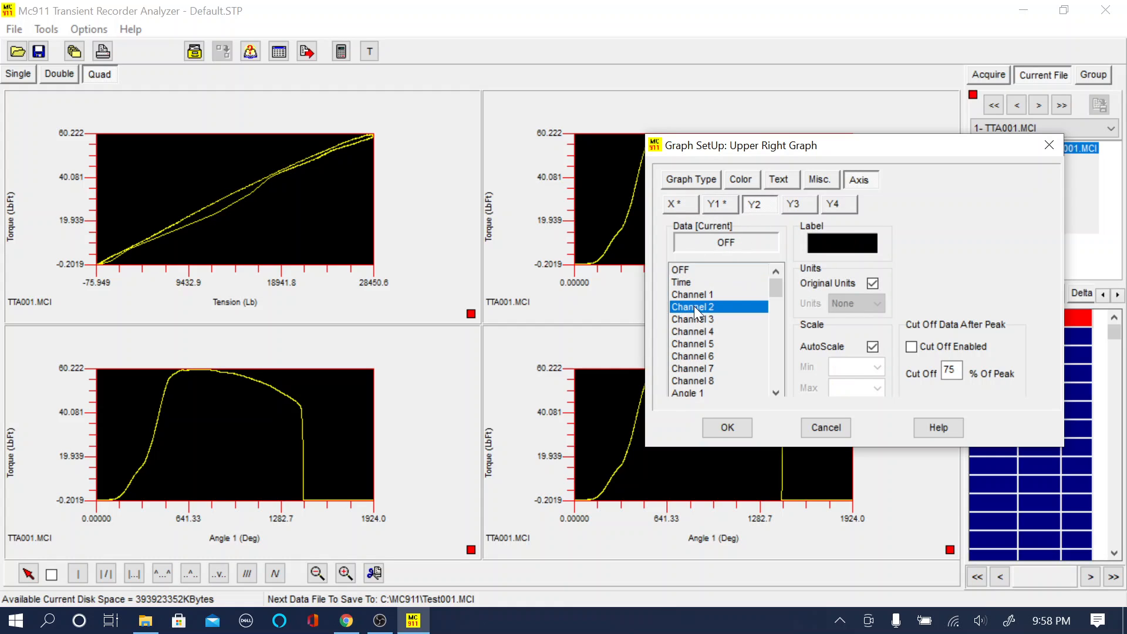
click(730, 424)
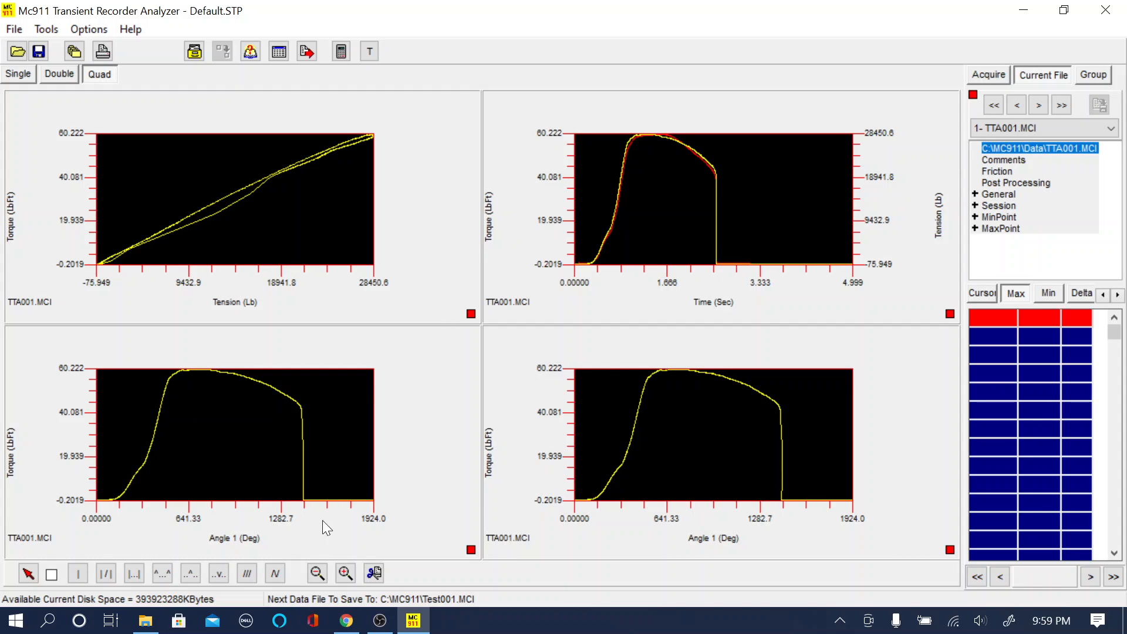
- Set the Lower Left graph's X axis data to Time and its Y1 axis data to RPM 1
right_click(270, 446)
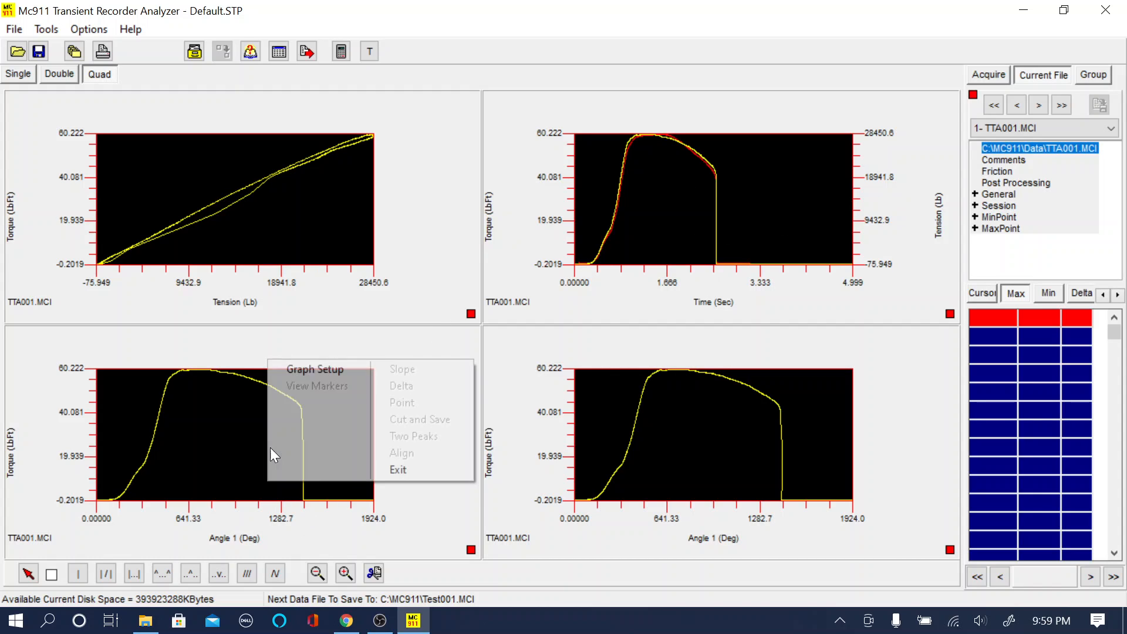
click(306, 368)
click(693, 204)
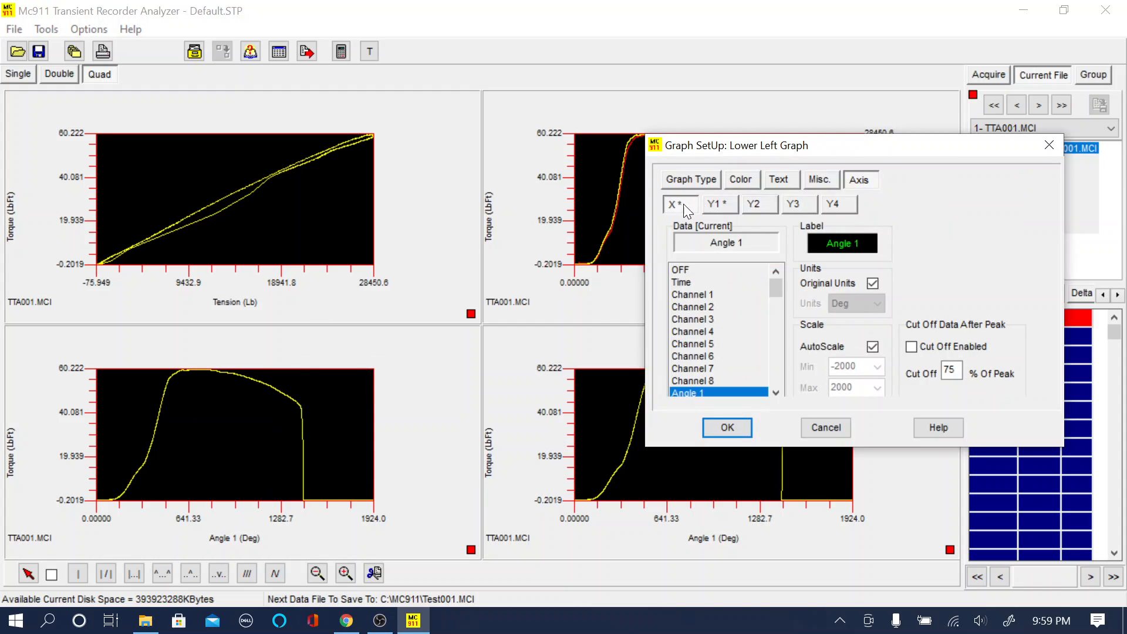
click(689, 283)
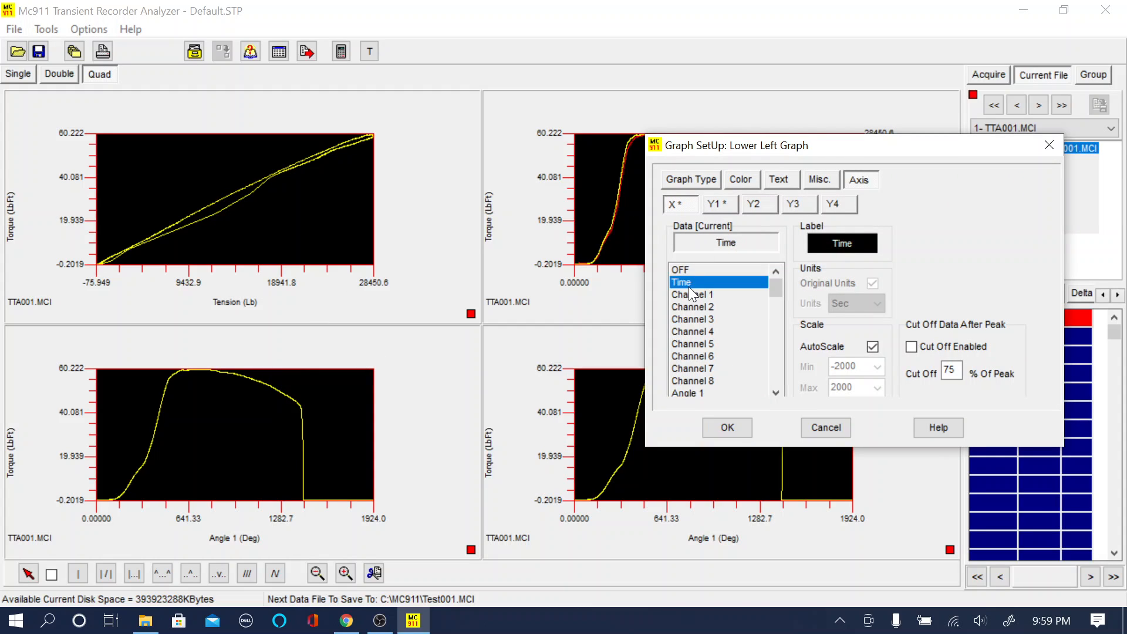
click(727, 203)
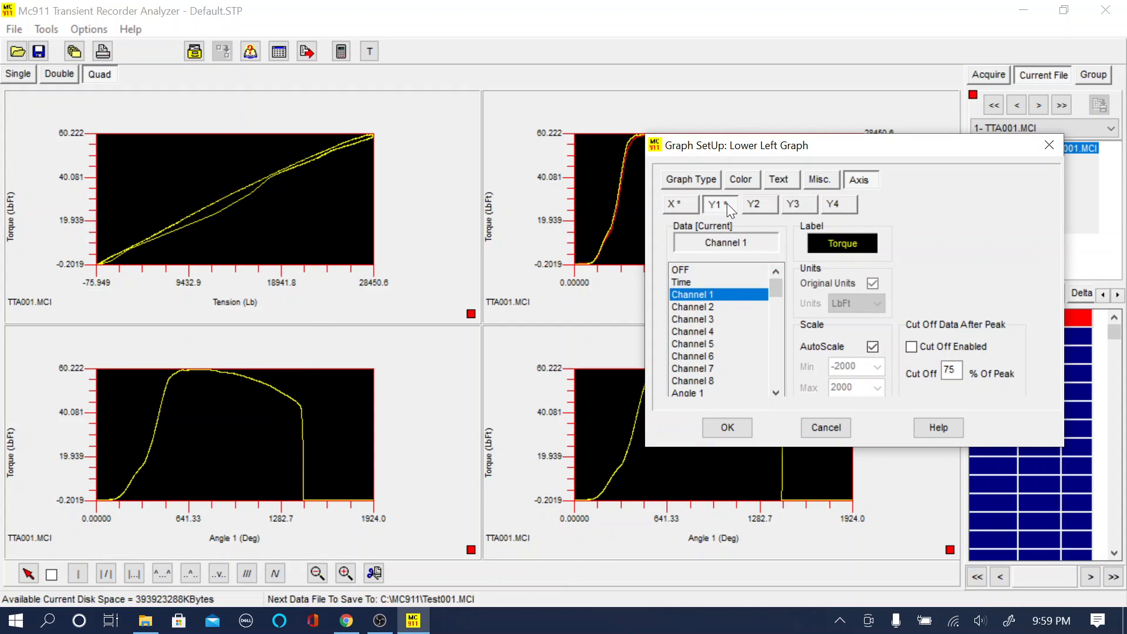
click(777, 392)
click(776, 392)
click(684, 382)
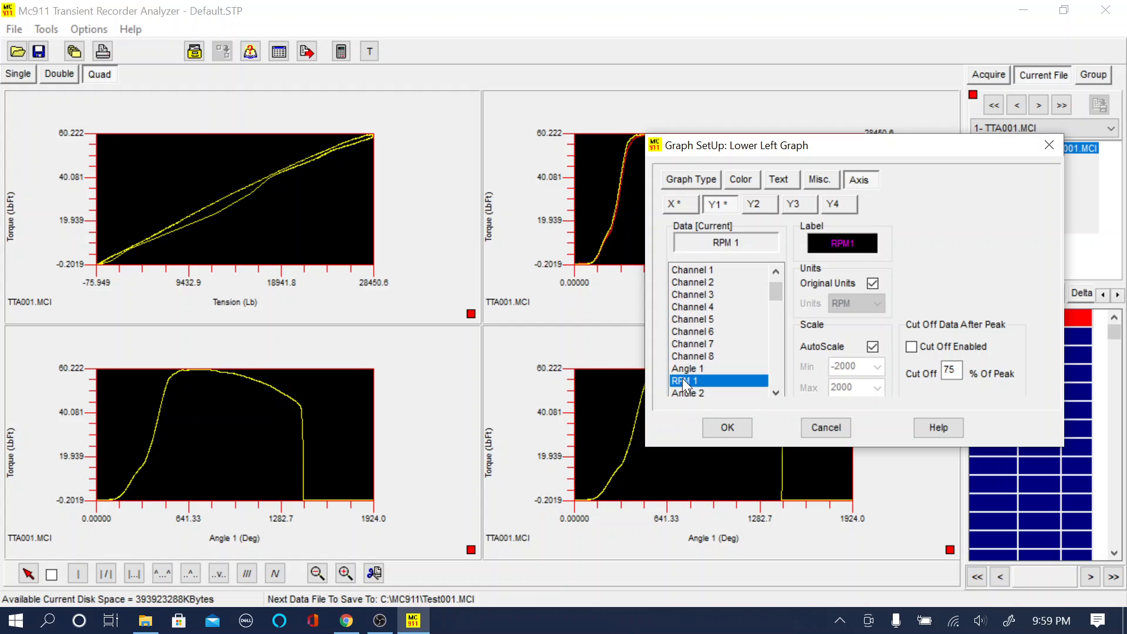
click(727, 427)
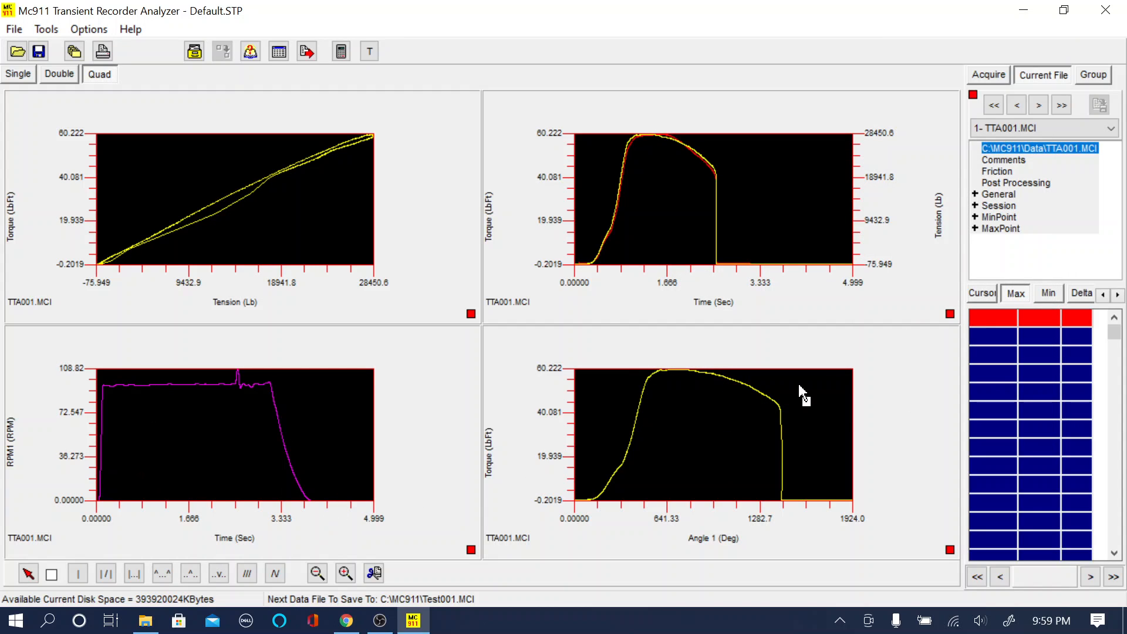
- Set the Lower Right graph's X axis data to Channel 1 and its Y2 axis data to Angle 1
right_click(718, 421)
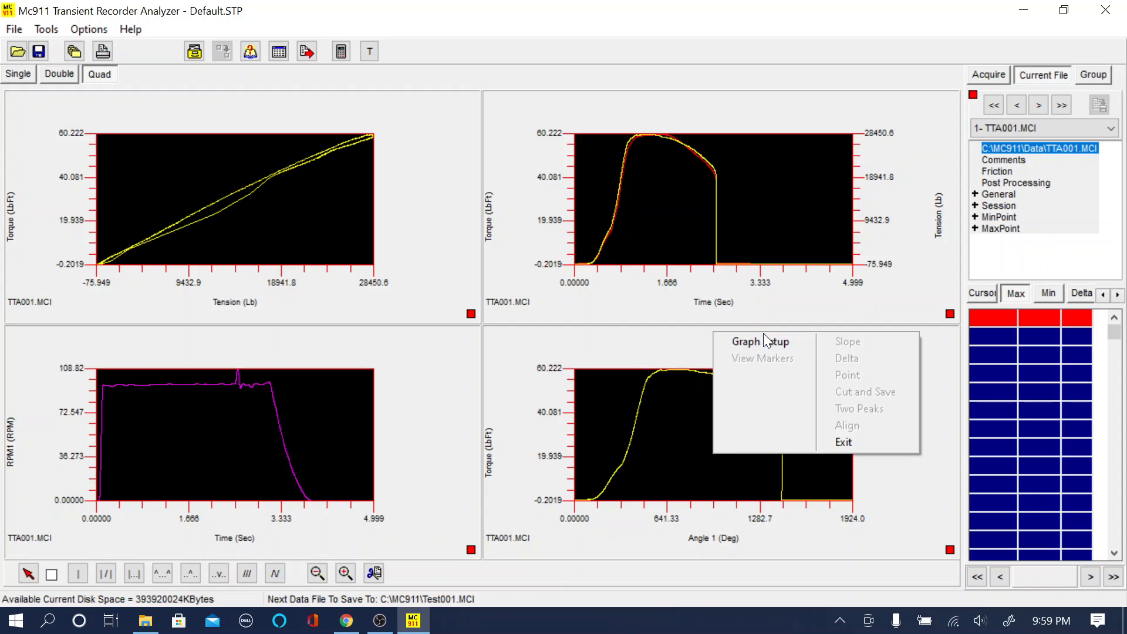
click(769, 344)
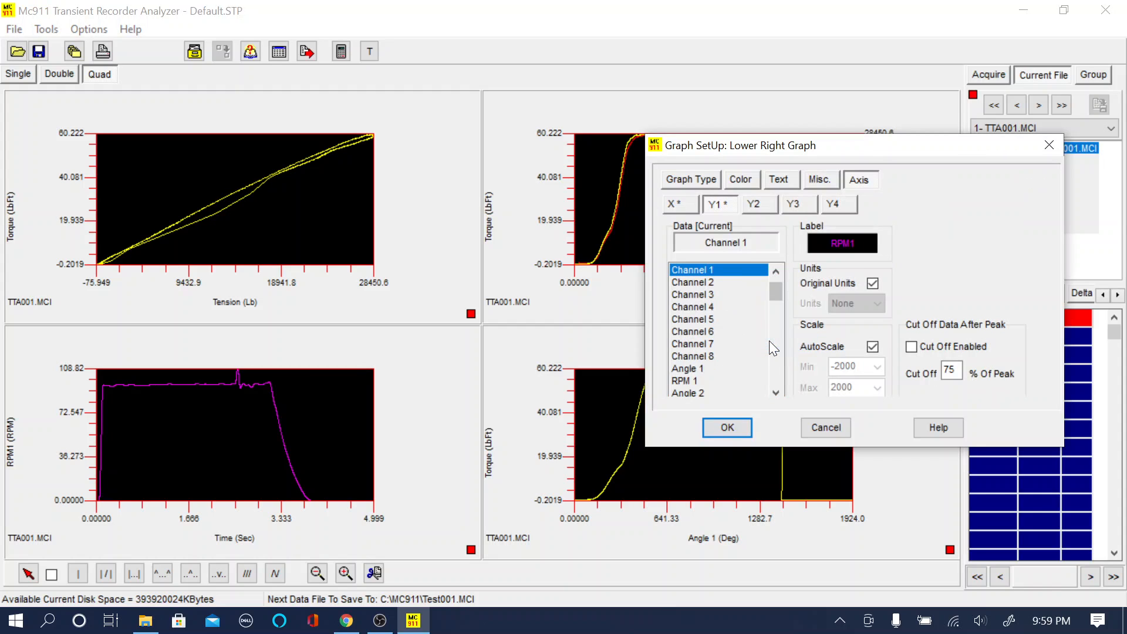
click(681, 205)
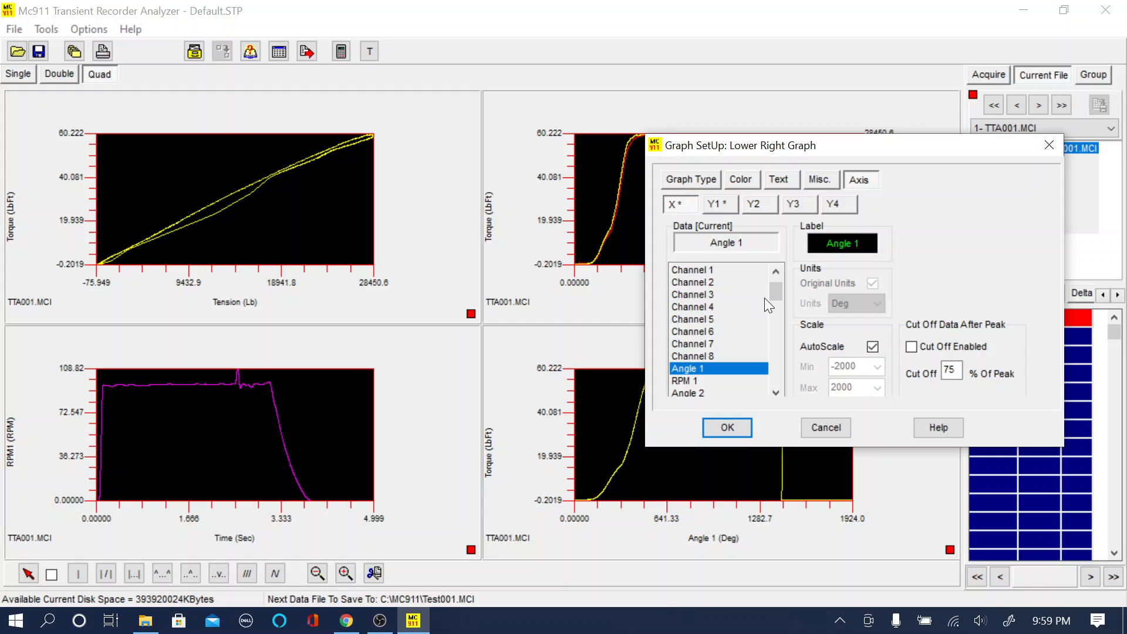
drag(775, 290, 770, 265)
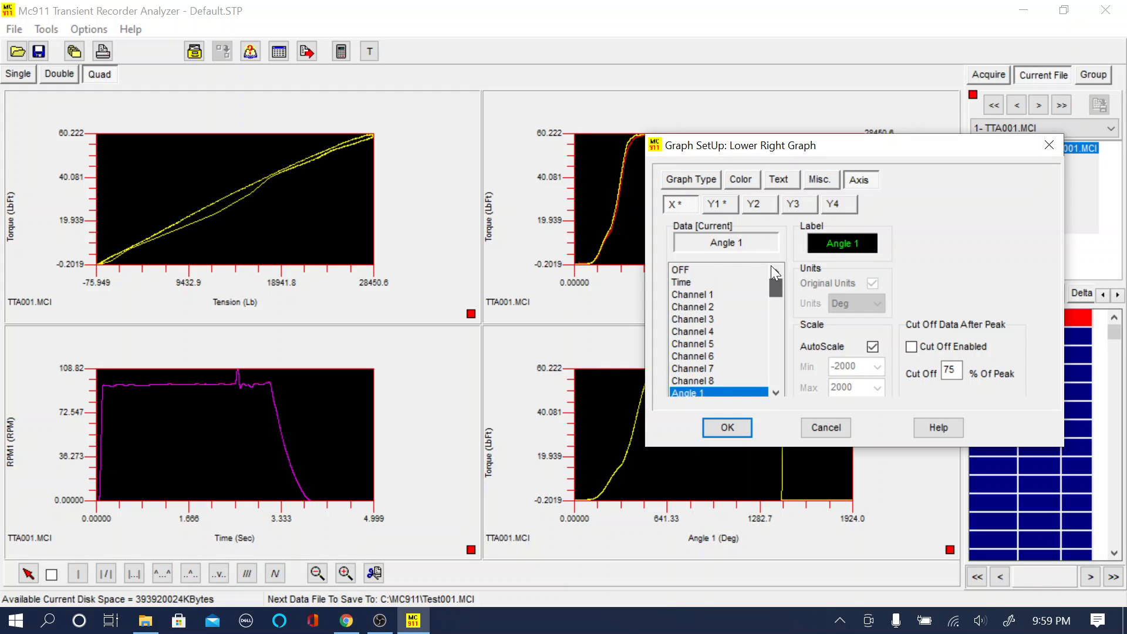
click(696, 294)
click(733, 210)
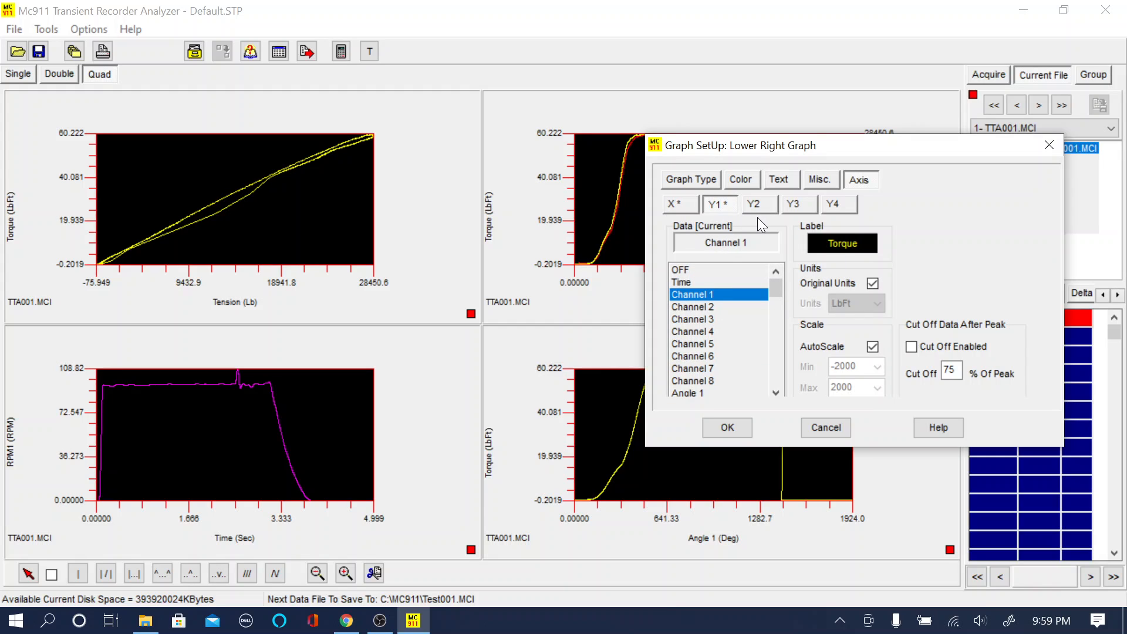
click(760, 212)
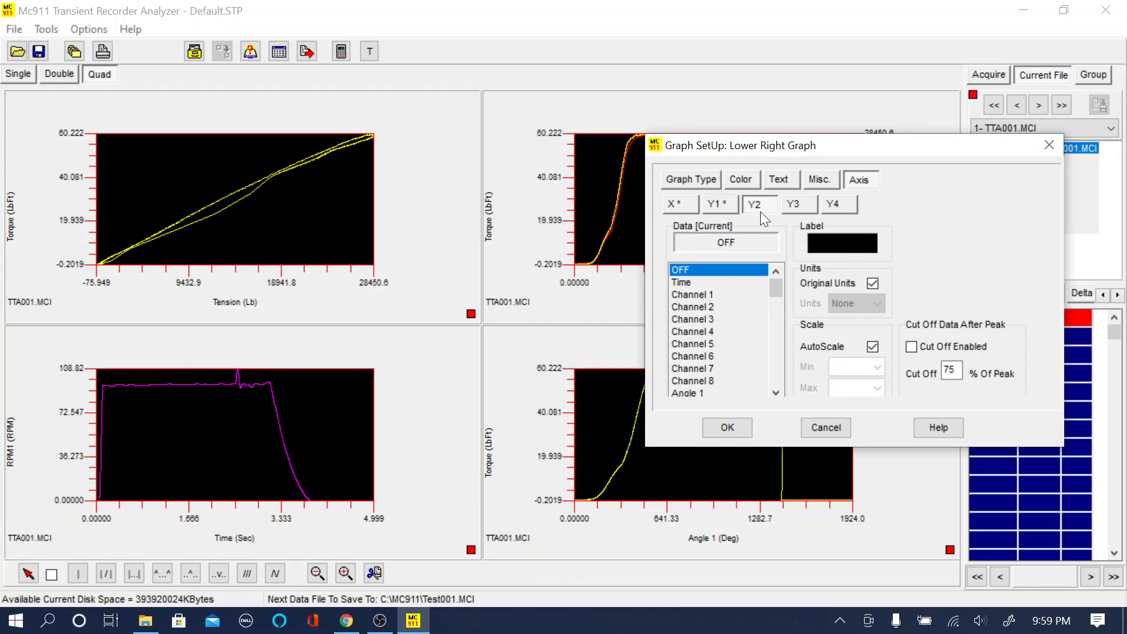
click(703, 393)
click(731, 428)
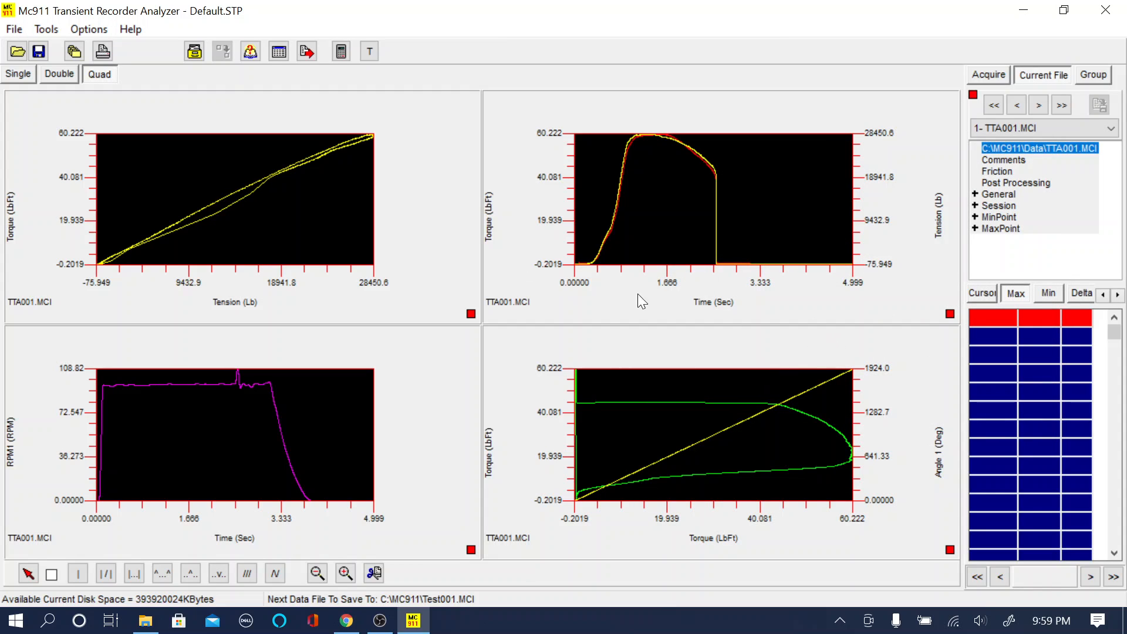
- View the double graph layout and return to the single graph layout
click(59, 74)
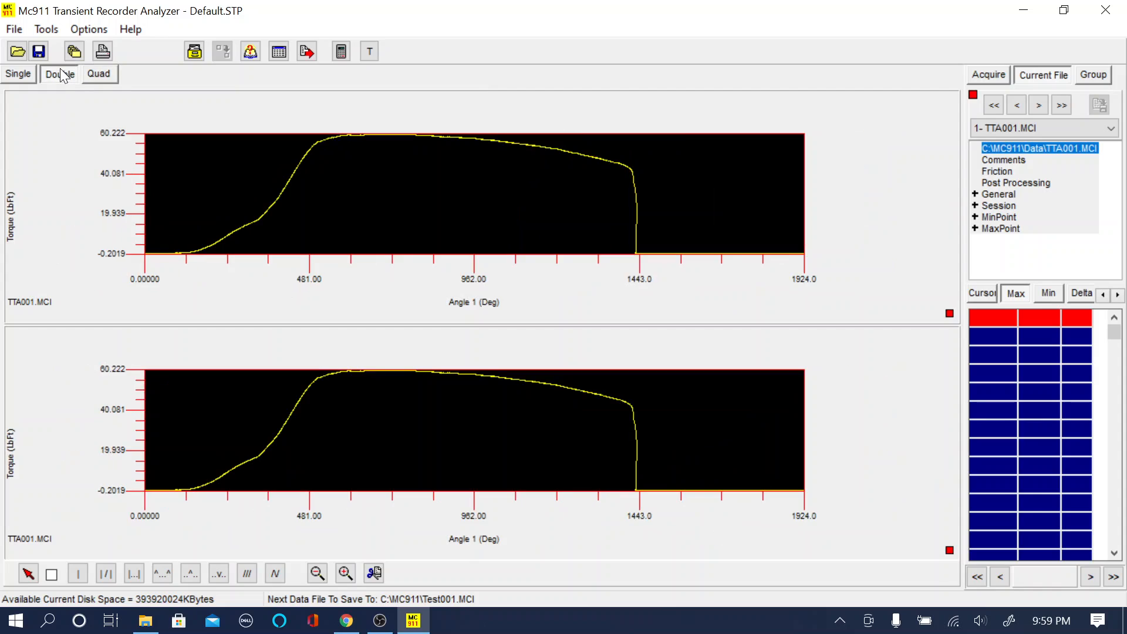
click(18, 75)
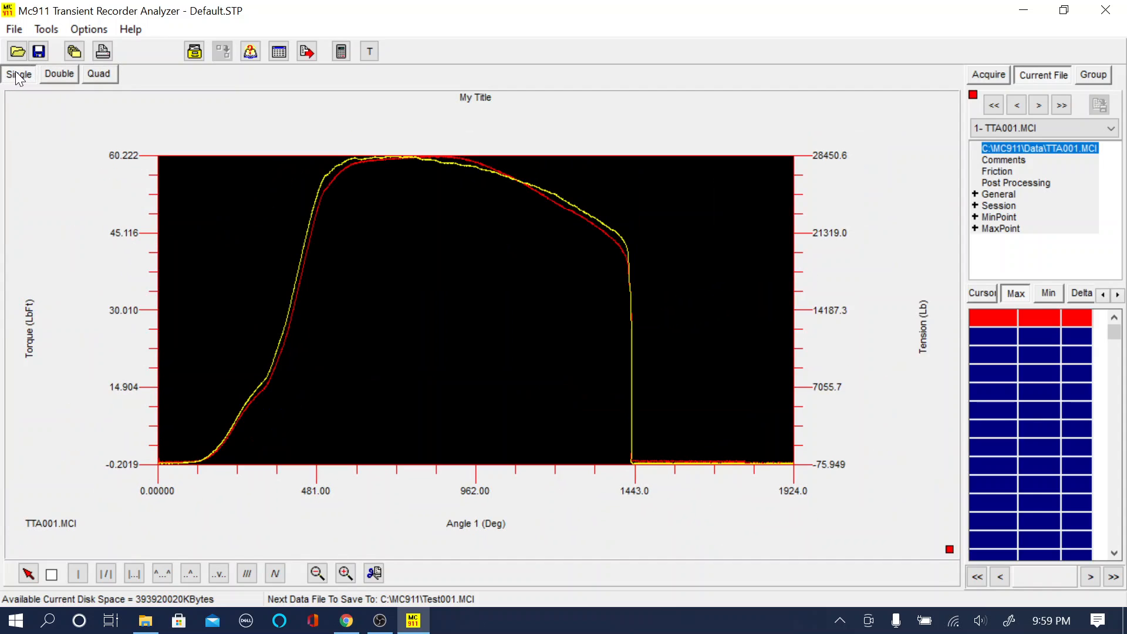